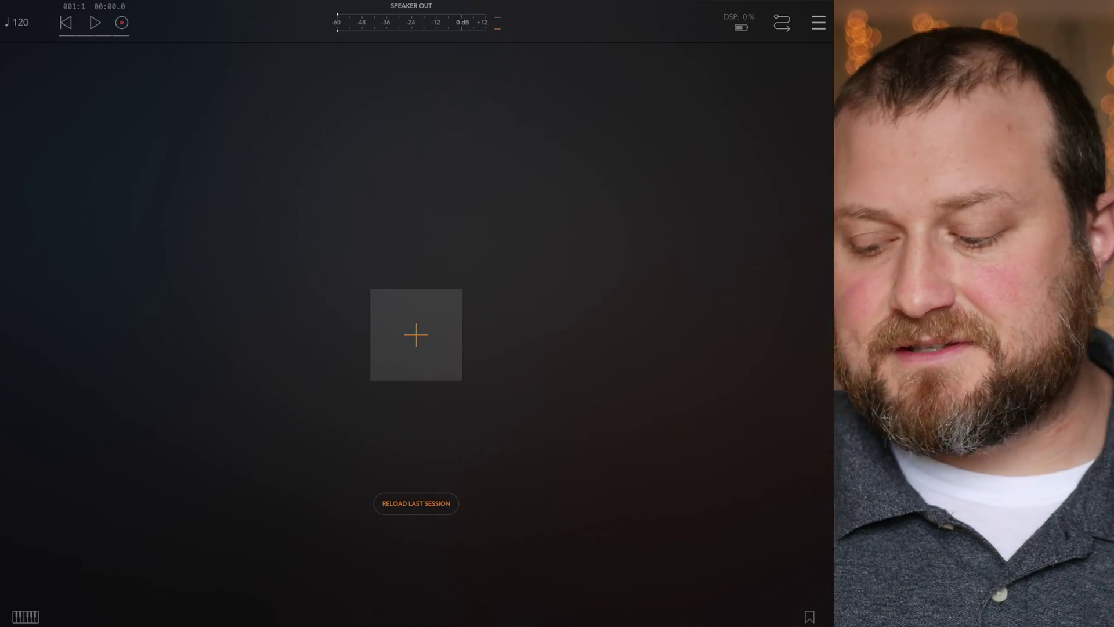
- Add a channel loaded with the StreamByter (Effect) Audio Unit extension
left_click(416, 335)
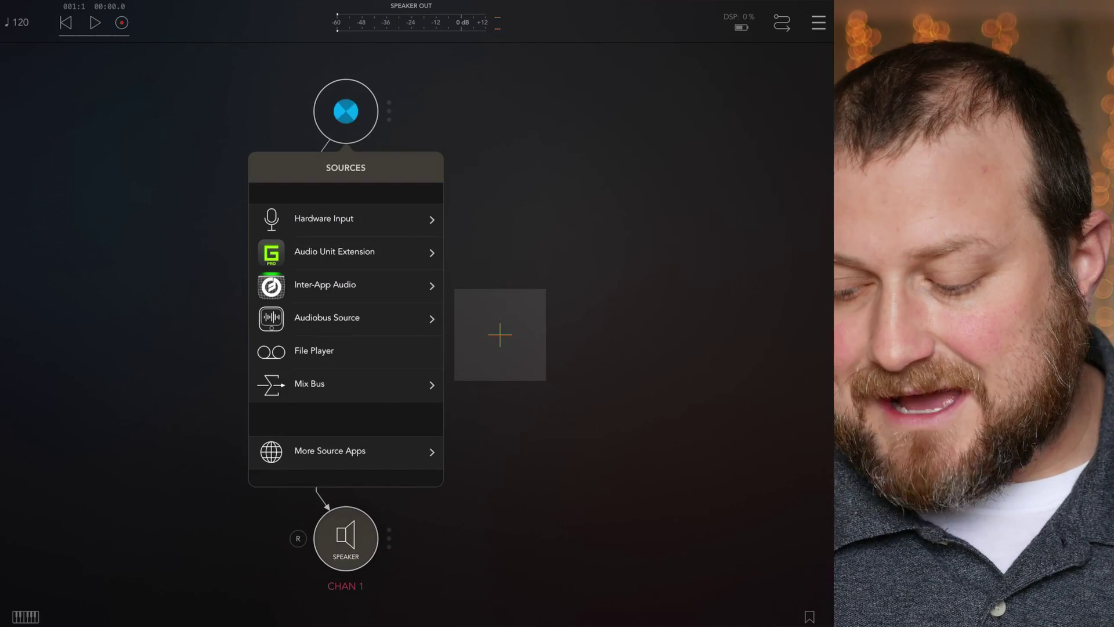
left_click(334, 252)
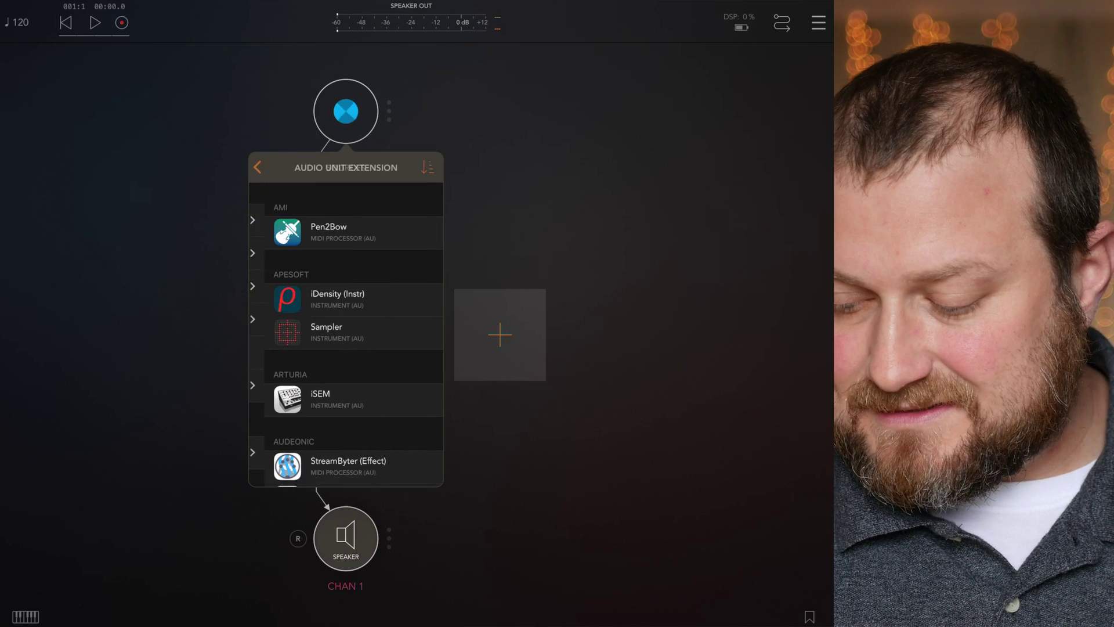
scroll(345, 334, "down", 5)
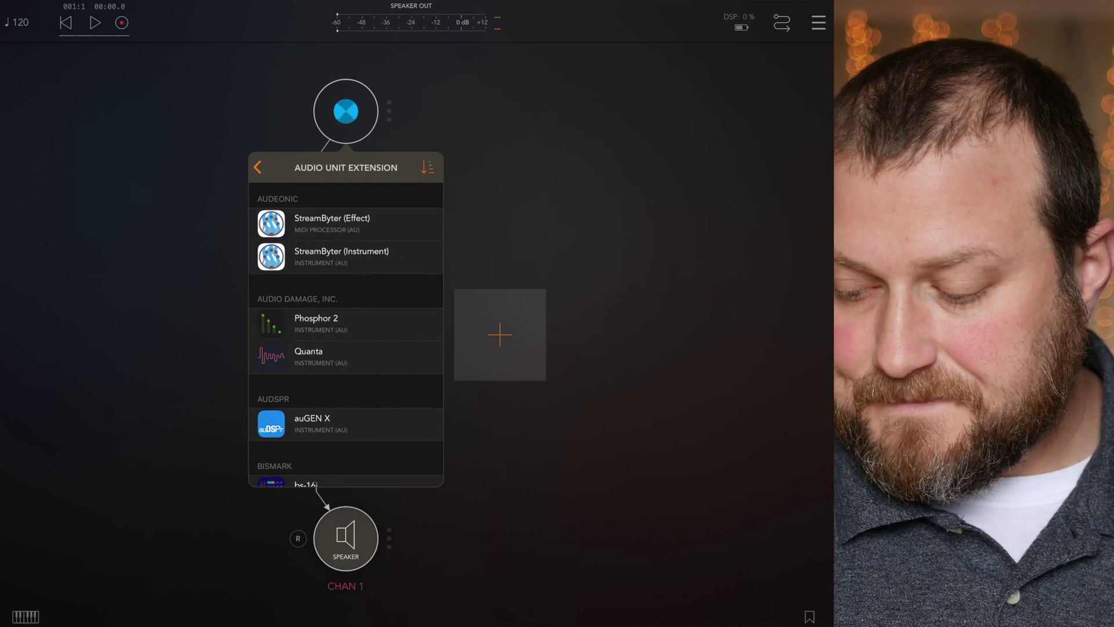
left_click(331, 224)
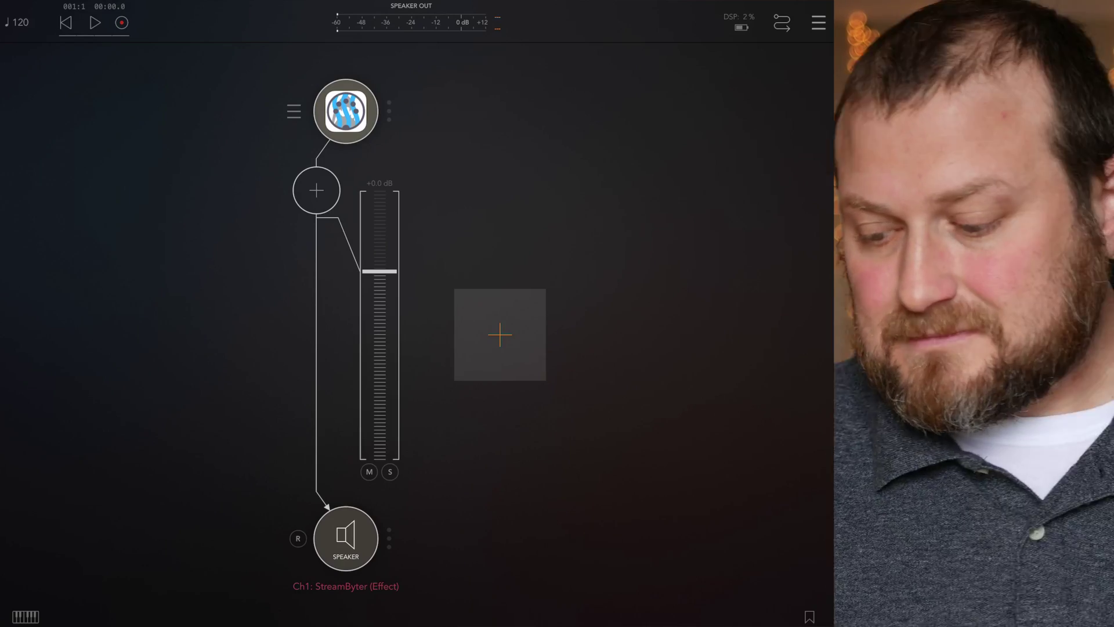
- Open the StreamByter window enlarged and moved down-left, then go to the home screen
left_click(346, 111)
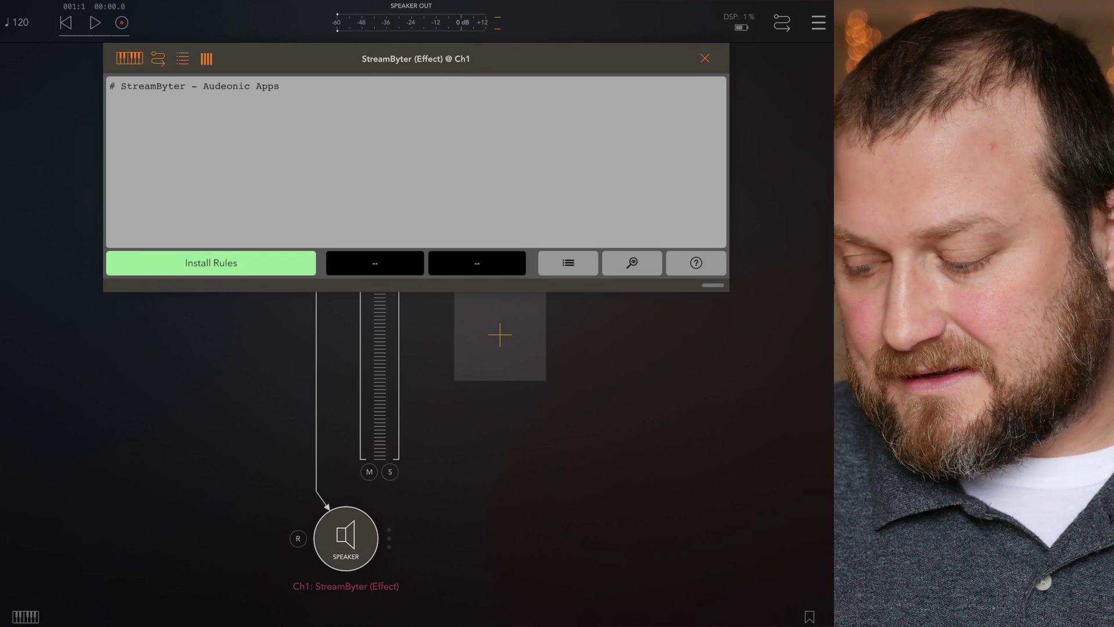
left_click_drag(712, 285, 750, 413)
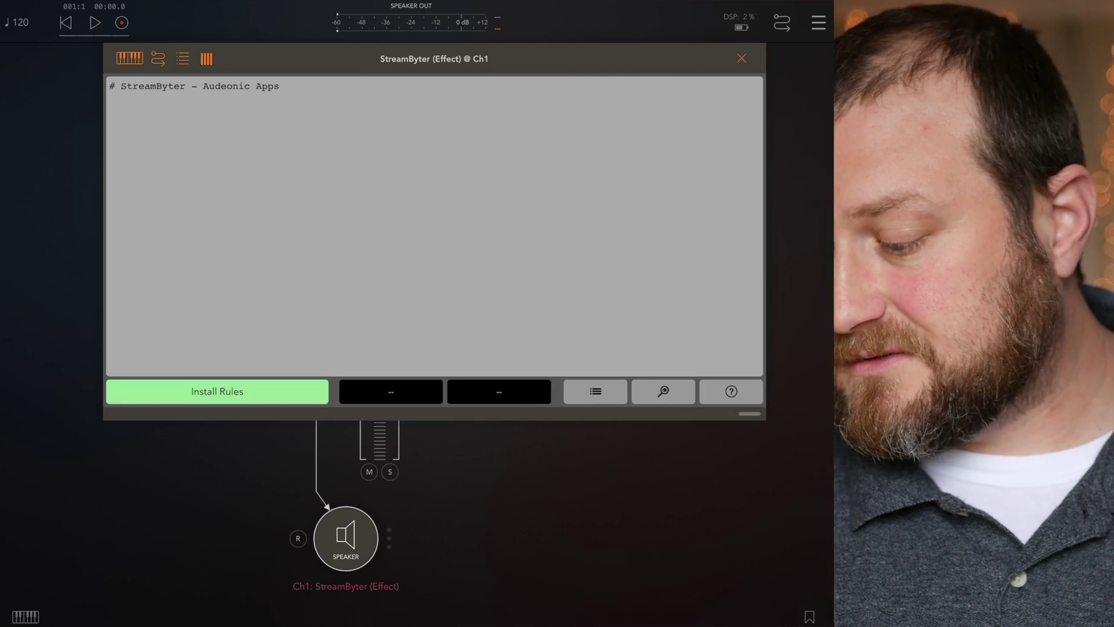
left_click_drag(557, 59, 520, 124)
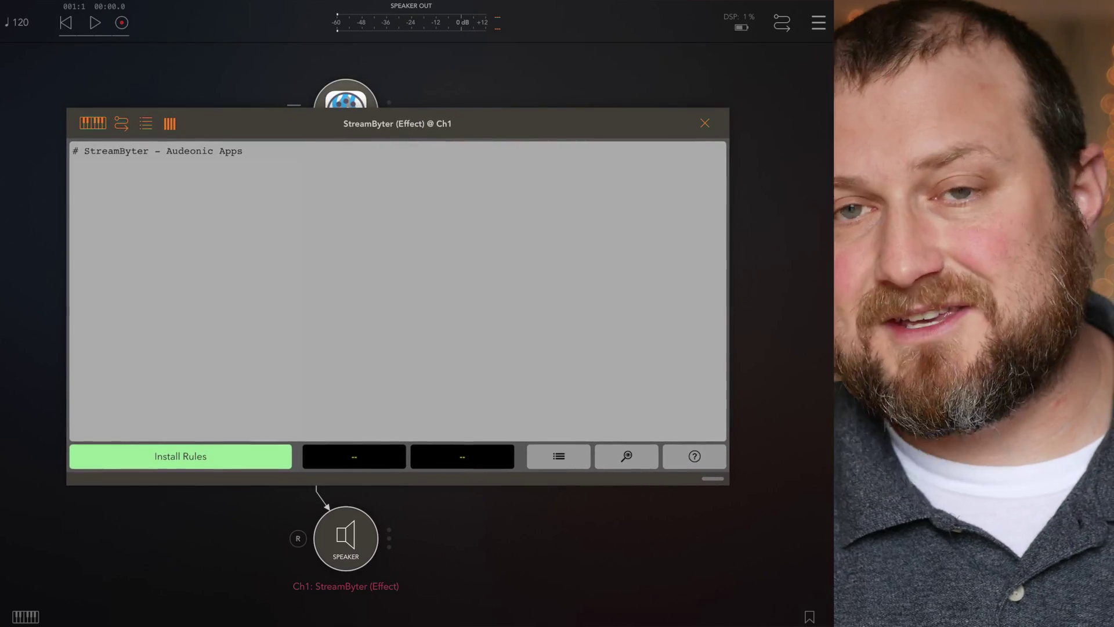
left_click_drag(416, 625, 417, 406)
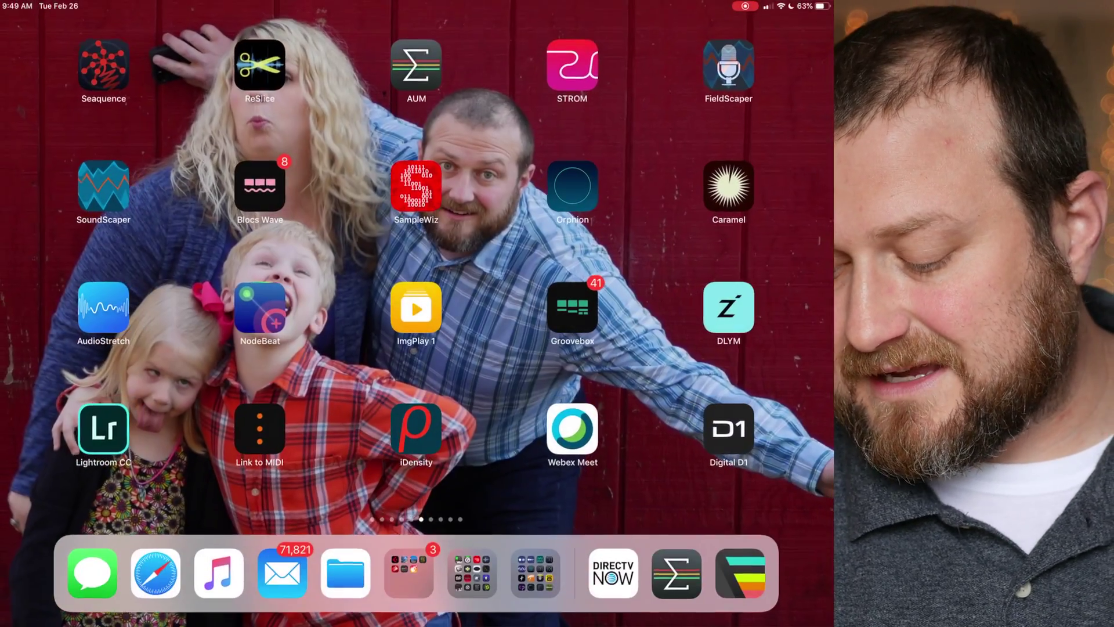
- Open the makemusicanywhere.com post 'MIDI transpose with StreamByter' in Safari
left_click(156, 574)
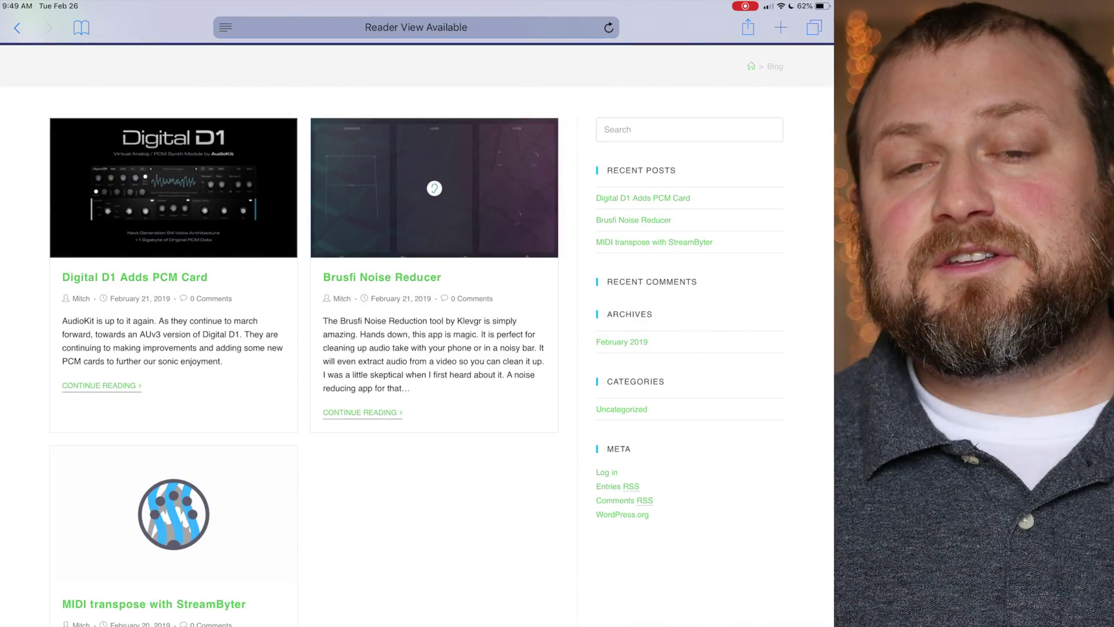
scroll(418, 313, "down", 5)
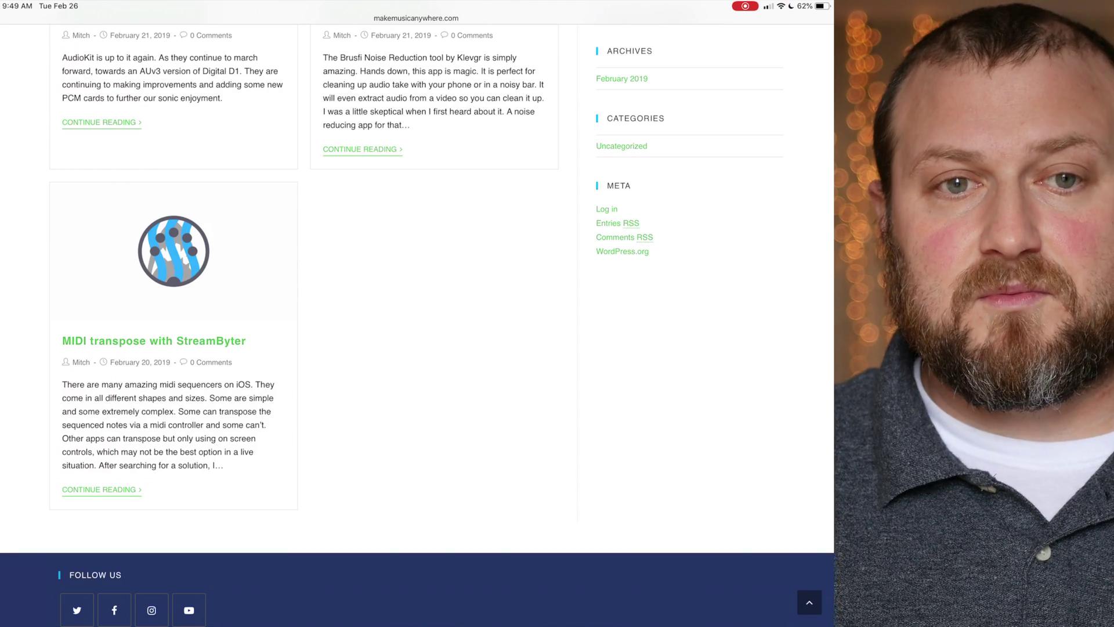
left_click(101, 489)
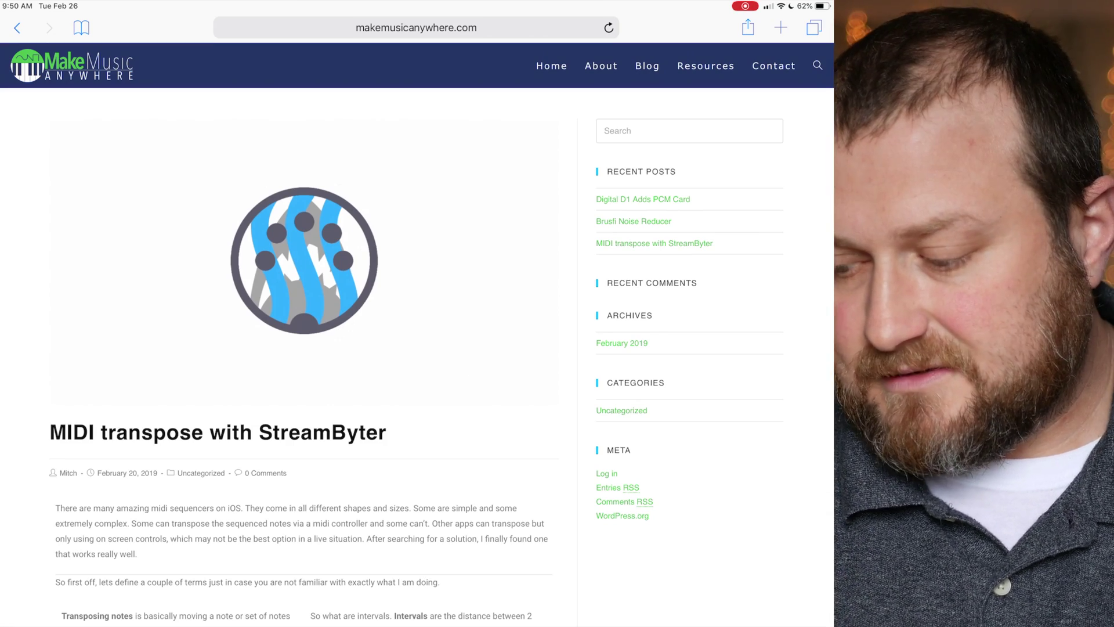
- Scroll the post down to the Download the Script heading and button
scroll(416, 325, "down", 8)
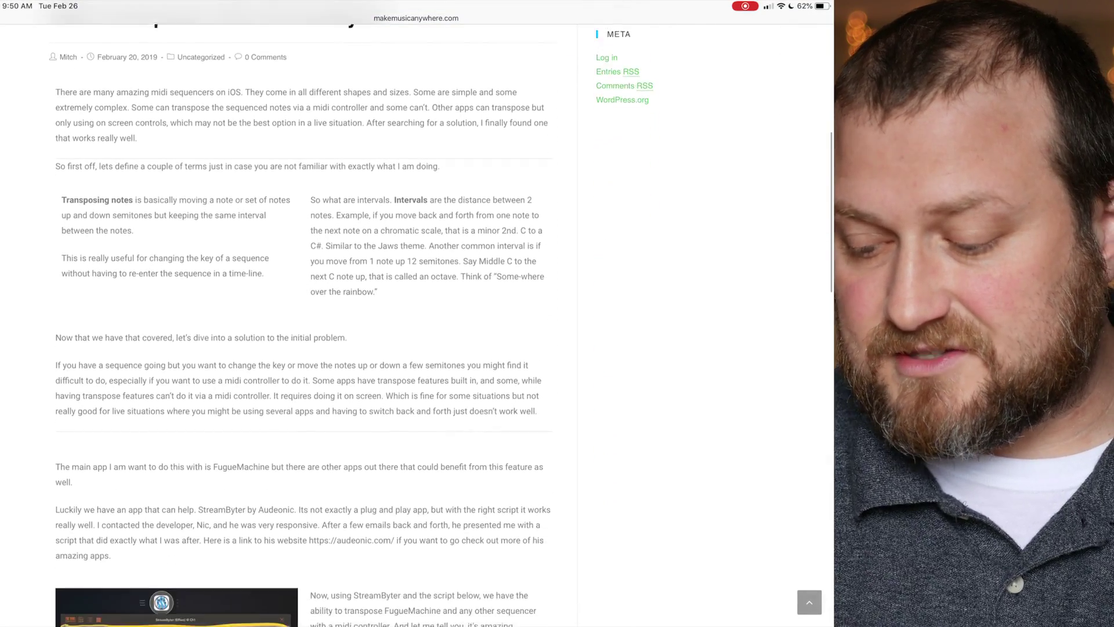
scroll(417, 325, "up", 4)
scroll(417, 325, "down", 5)
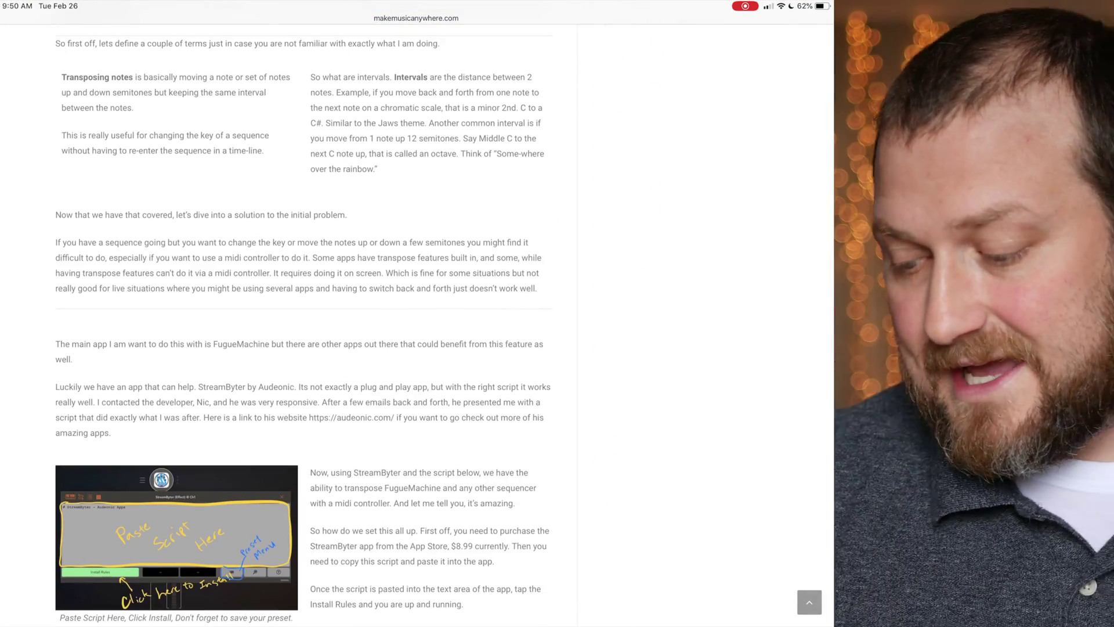
scroll(417, 325, "up", 6)
scroll(417, 325, "up", 1)
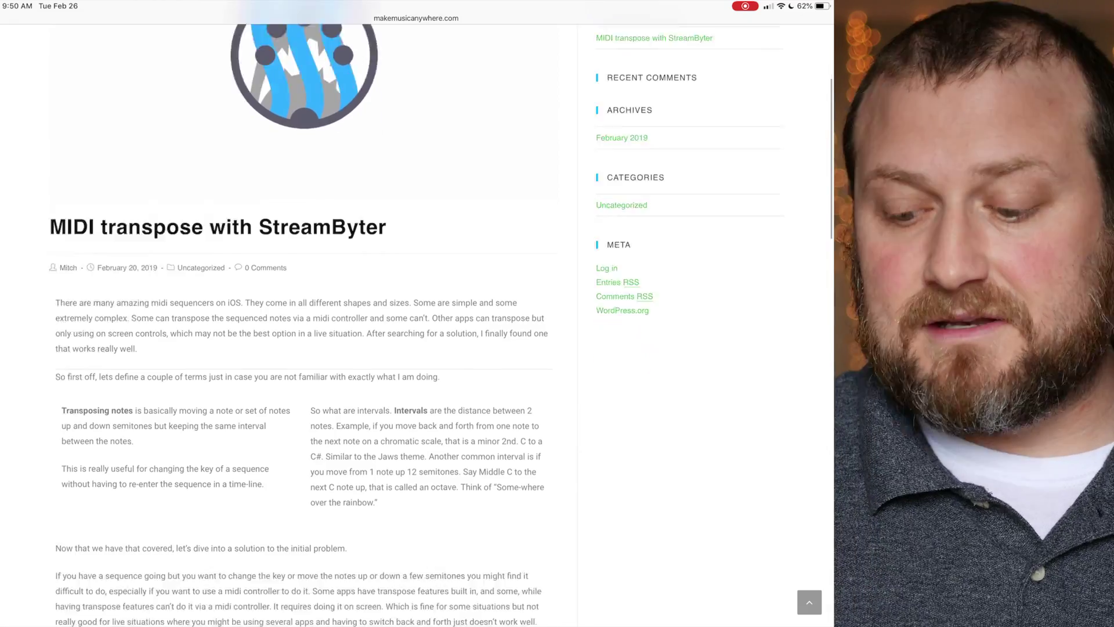
scroll(417, 325, "down", 7)
scroll(416, 325, "down", 1)
scroll(417, 325, "down", 3)
scroll(416, 325, "down", 3)
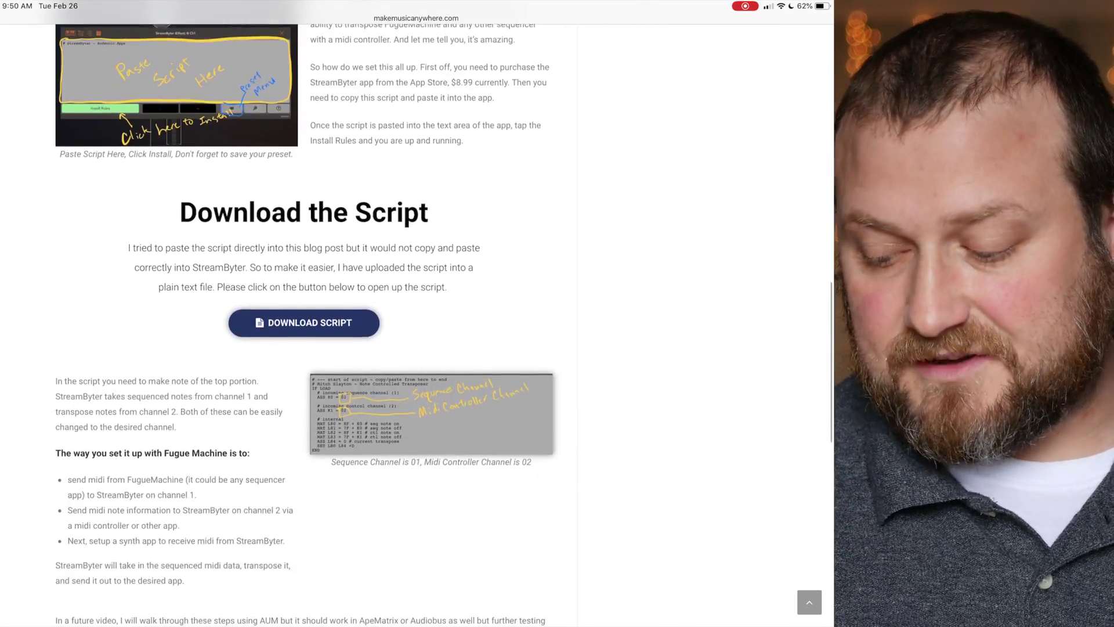
scroll(417, 325, "down", 1)
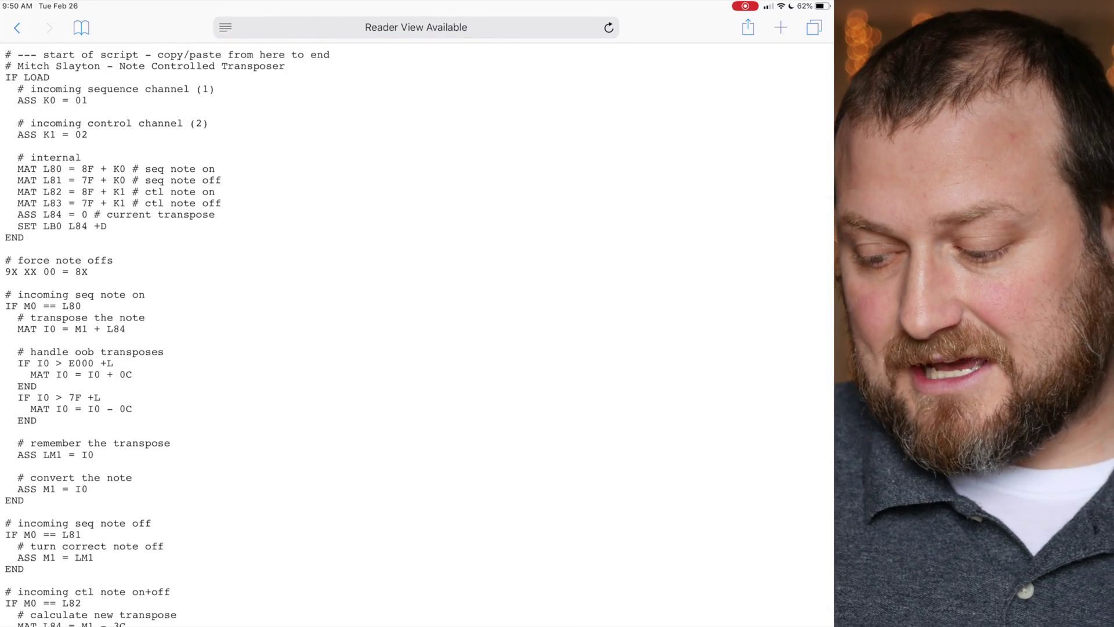
- Copy the entire transposer script, from its first line through 'end of script'
scroll(417, 334, "down", 3)
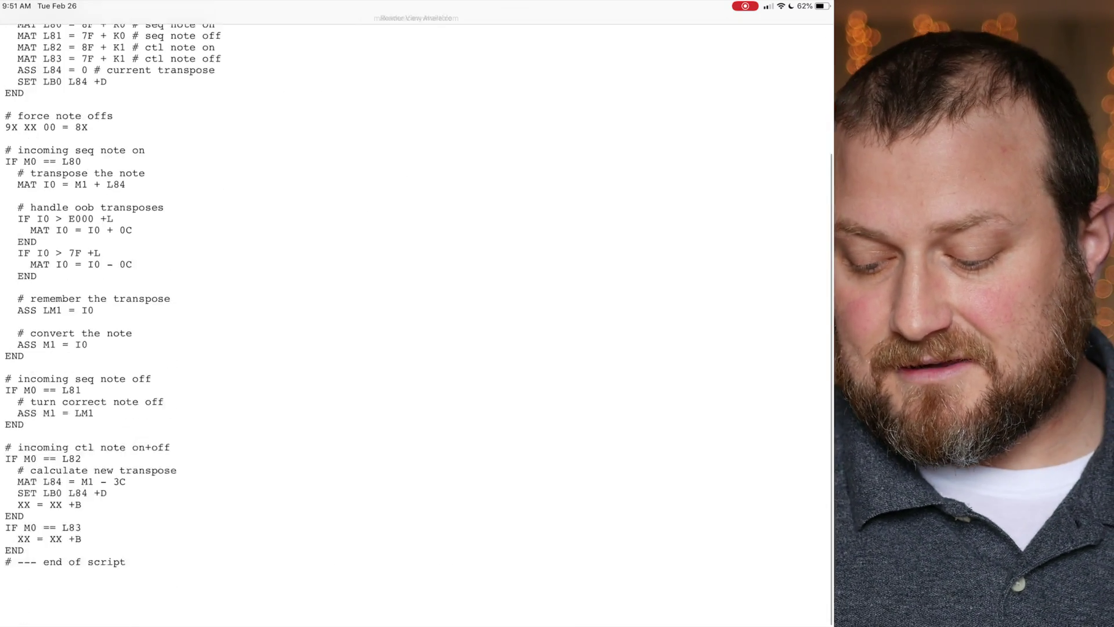
scroll(417, 335, "up", 5)
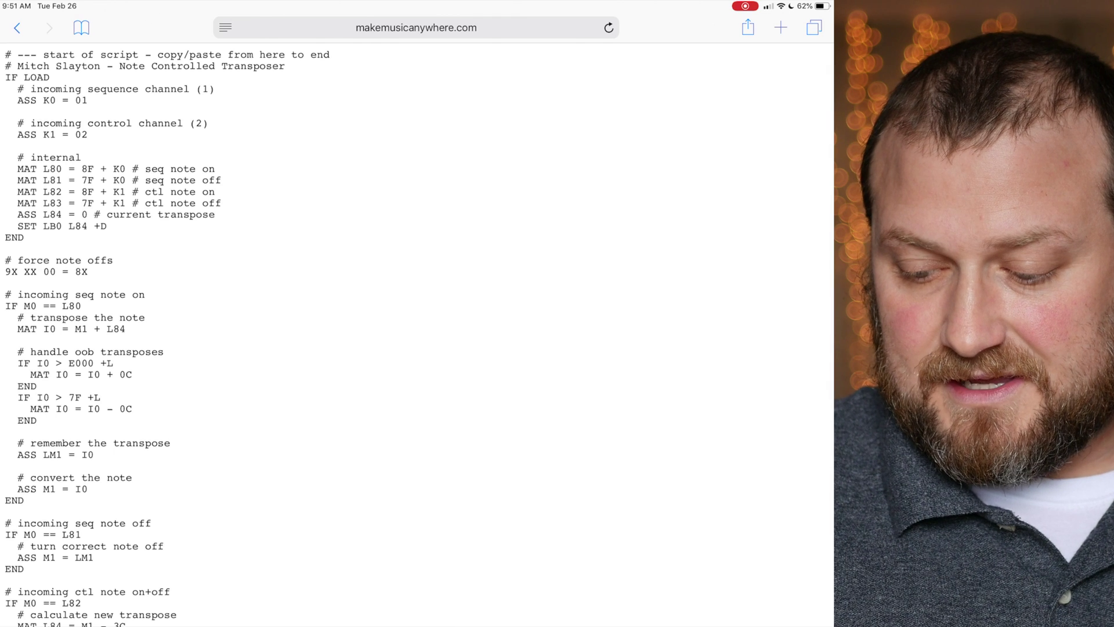
double_click(319, 55)
left_click_drag(330, 58, 106, 412)
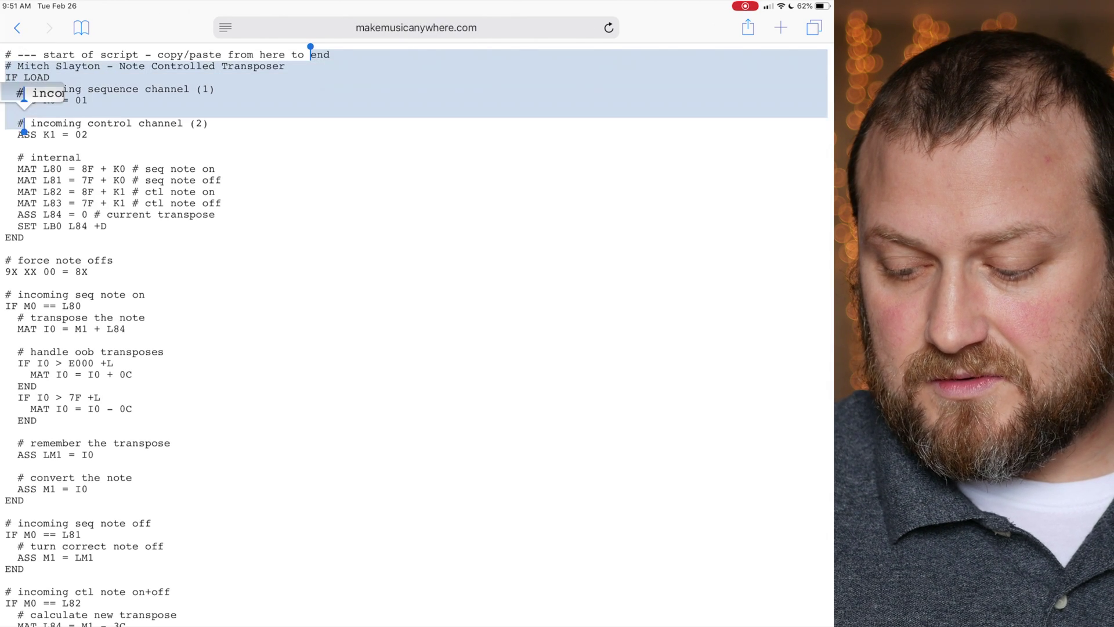
left_click_drag(310, 49, 5, 50)
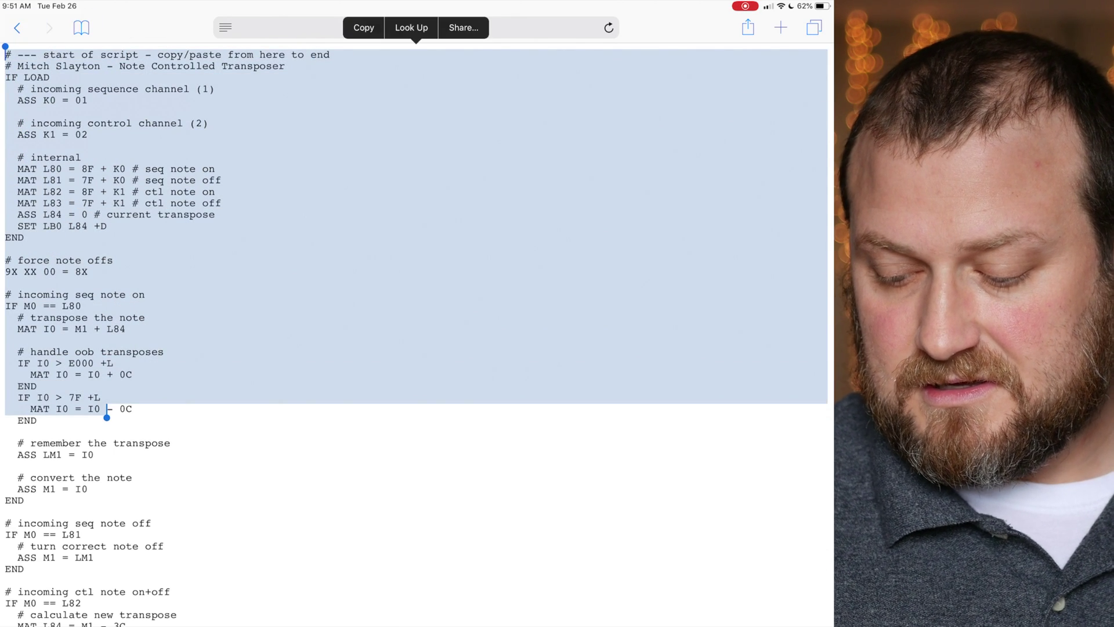
left_click_drag(107, 413, 126, 612)
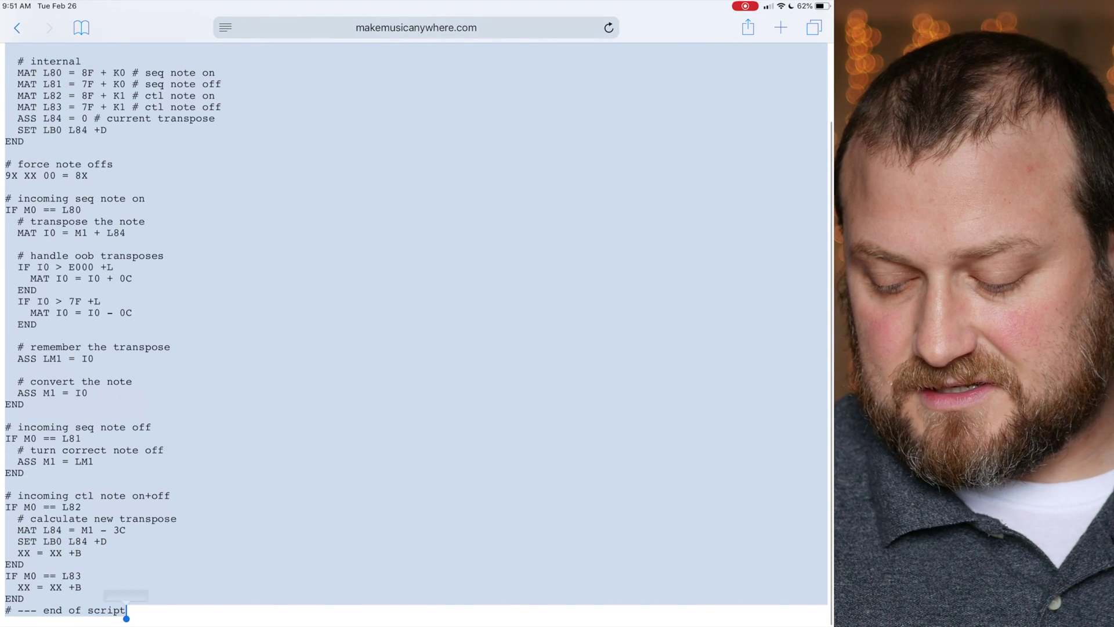
left_click(364, 315)
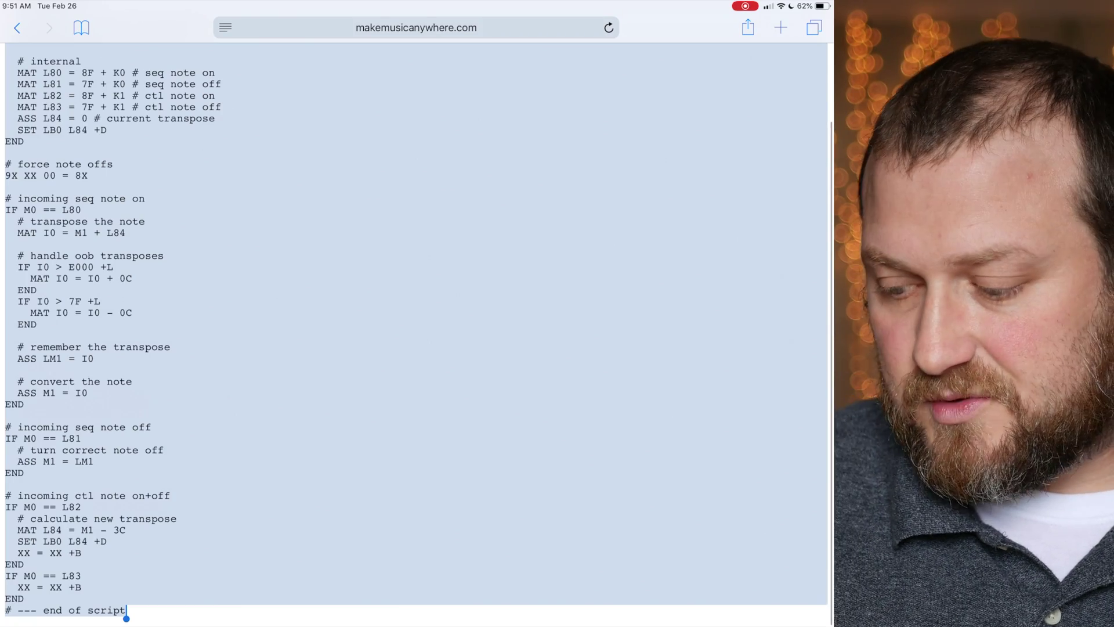
left_click_drag(418, 624, 418, 406)
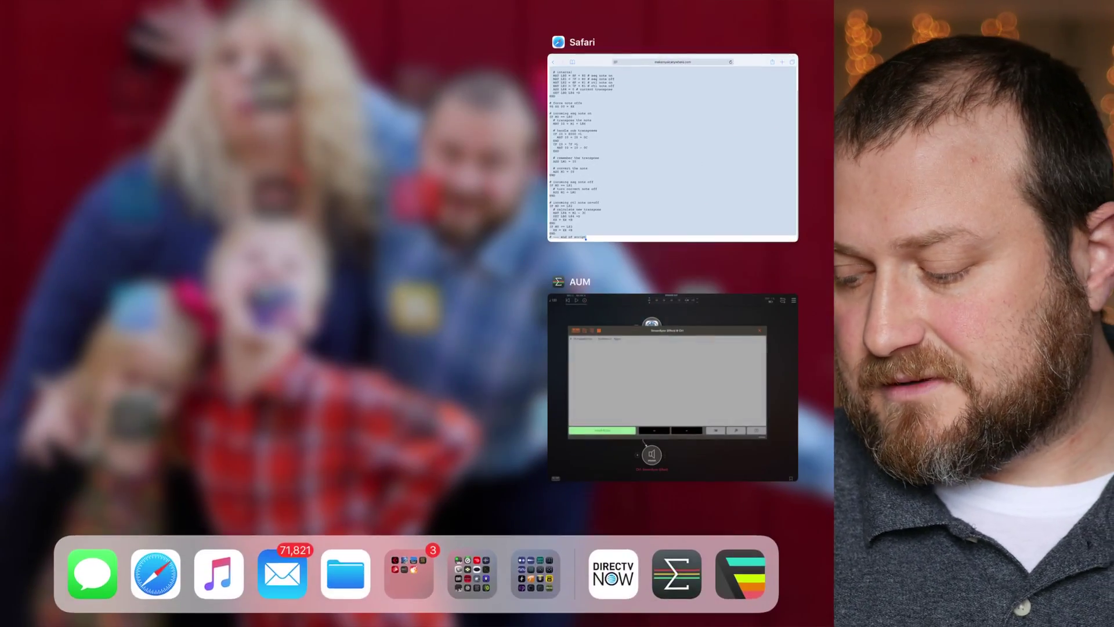
- Replace StreamByter's default rules with the pasted transposer script
left_click(691, 380)
left_click(349, 232)
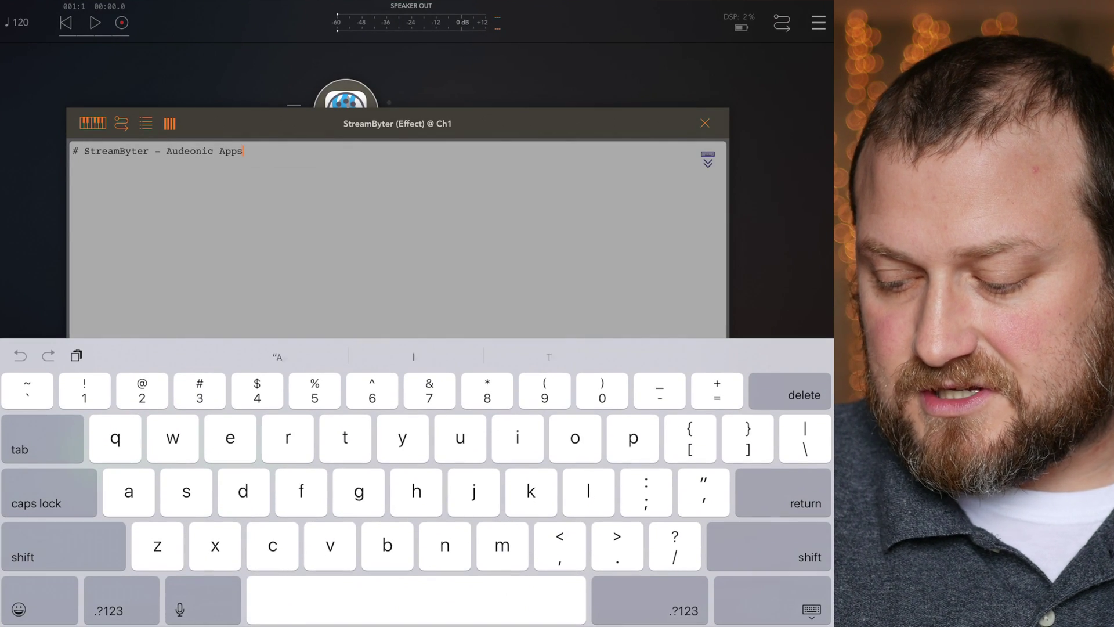
left_click(243, 152)
left_click(245, 176)
key("BackSpace")
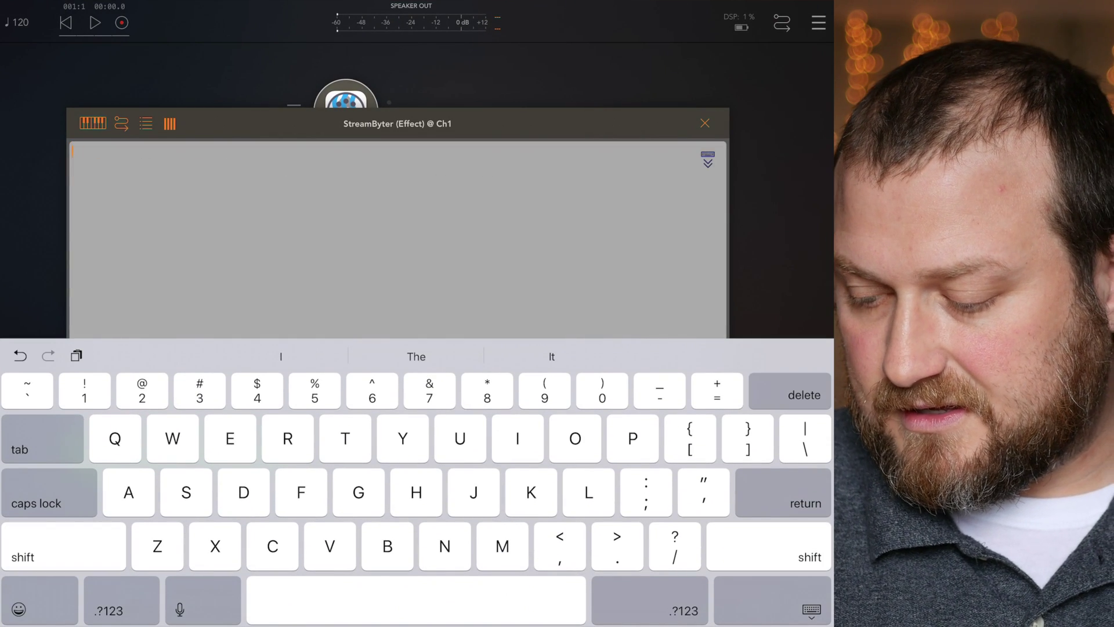
left_click(76, 355)
left_click(812, 609)
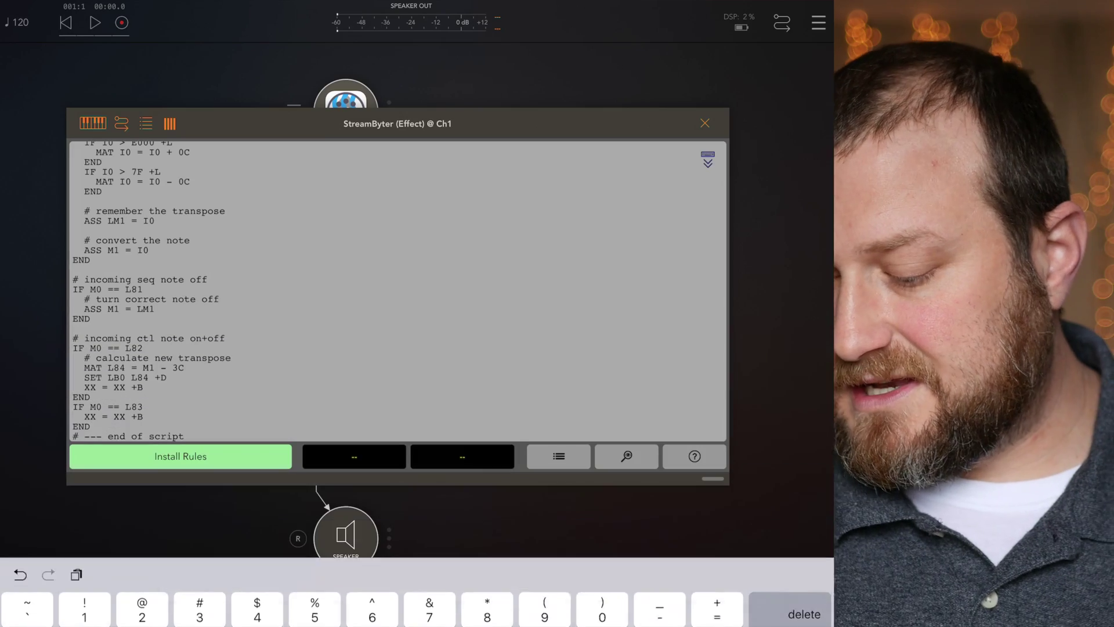
scroll(398, 290, "up", 10)
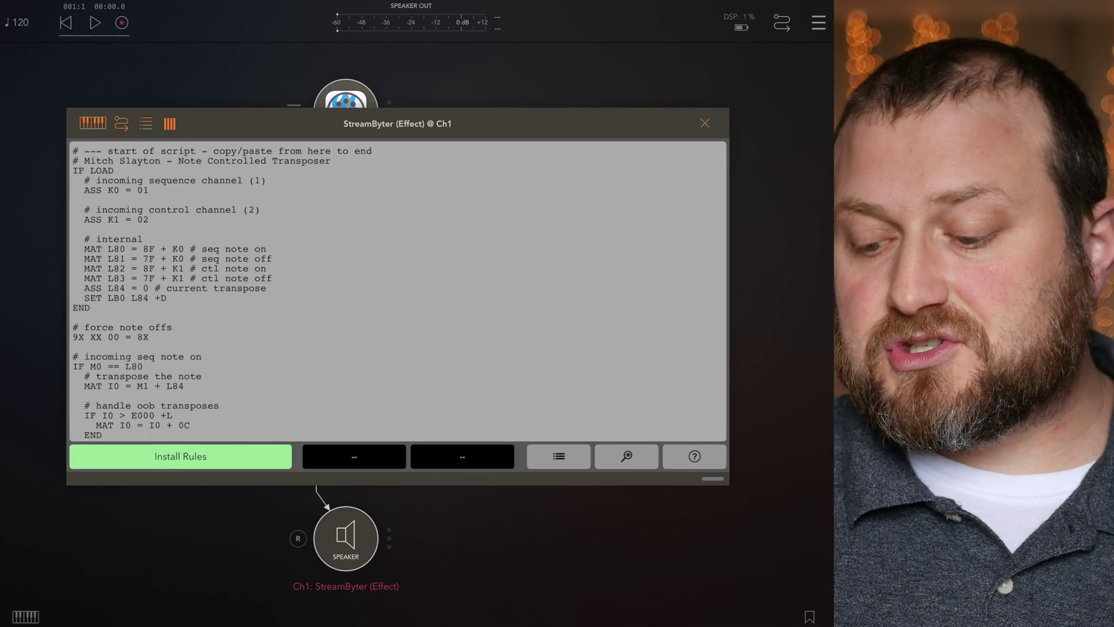
- Set ASS K0 to 05 and ASS K1 to 01, then install the rules
left_click(174, 200)
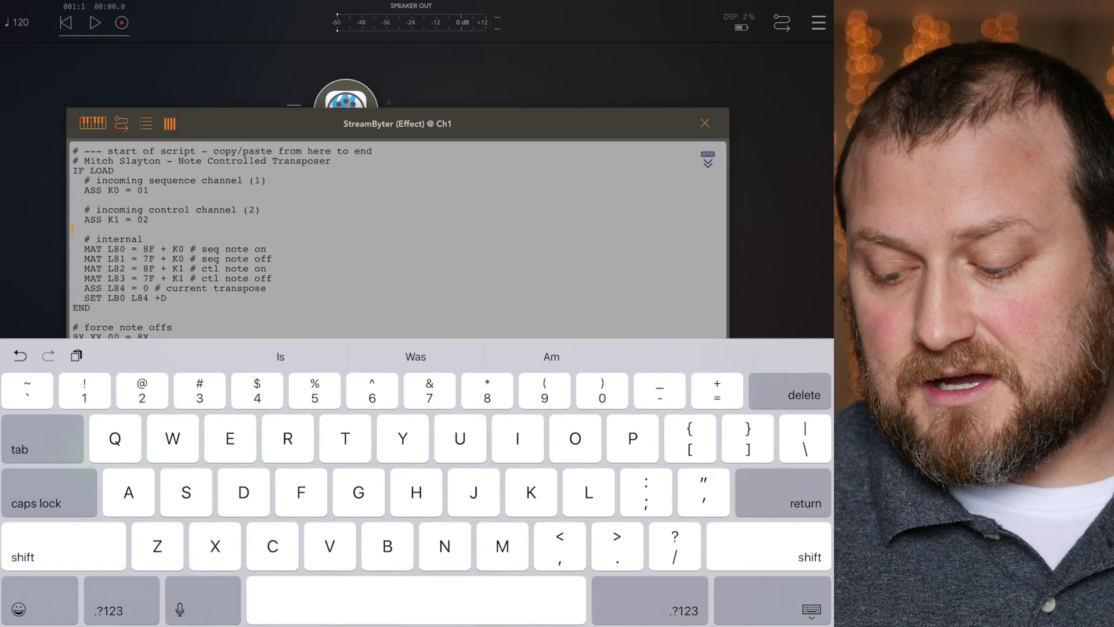
left_click(150, 191)
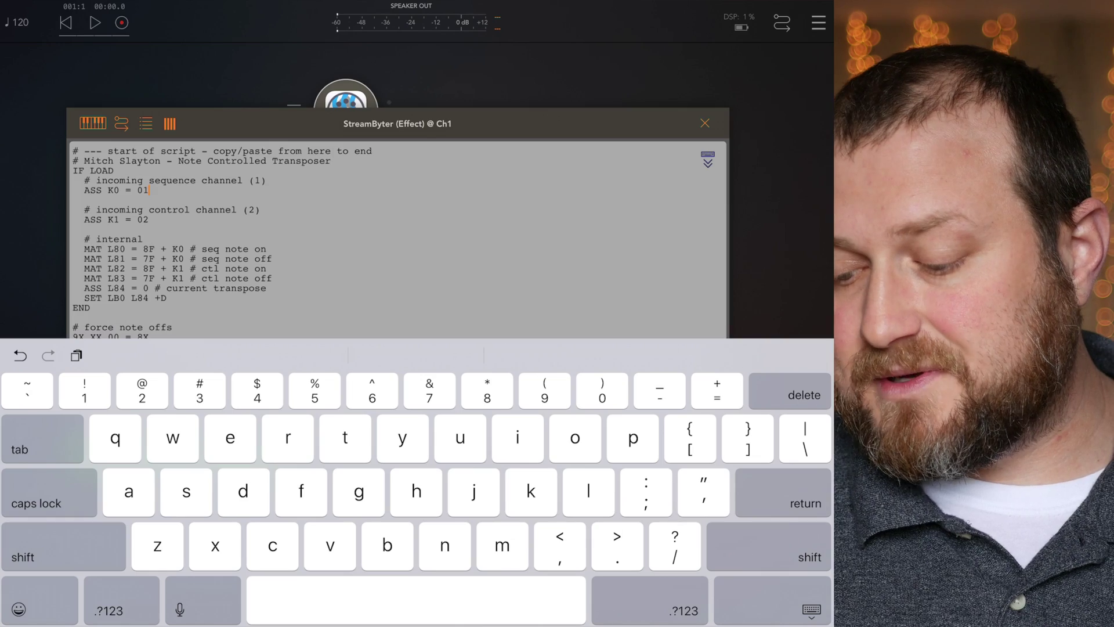
type("5")
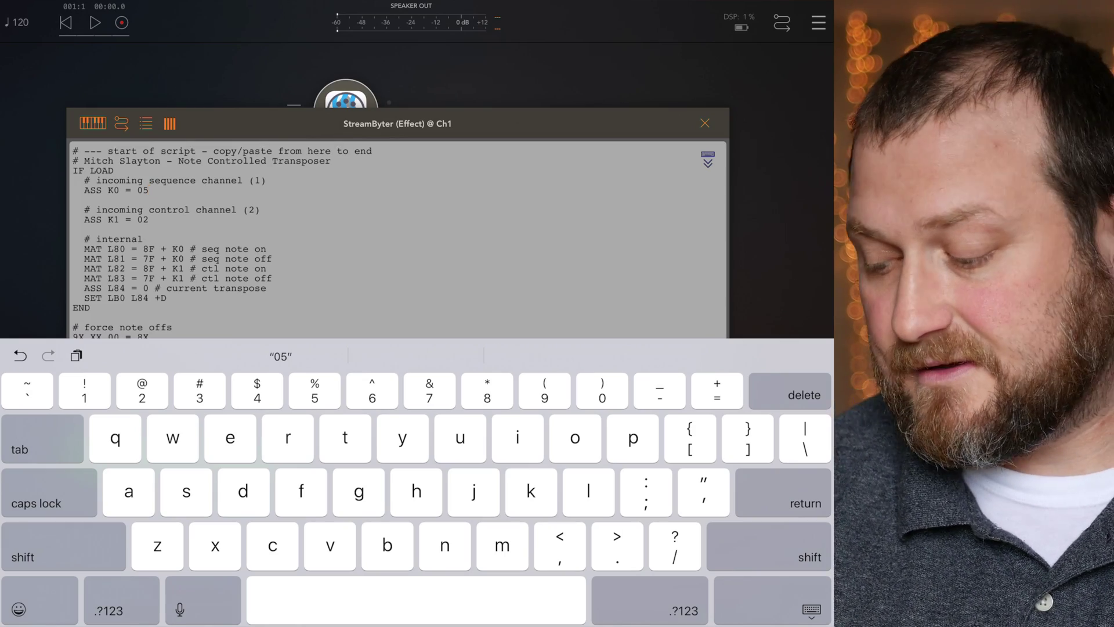
left_click(812, 609)
left_click(149, 219)
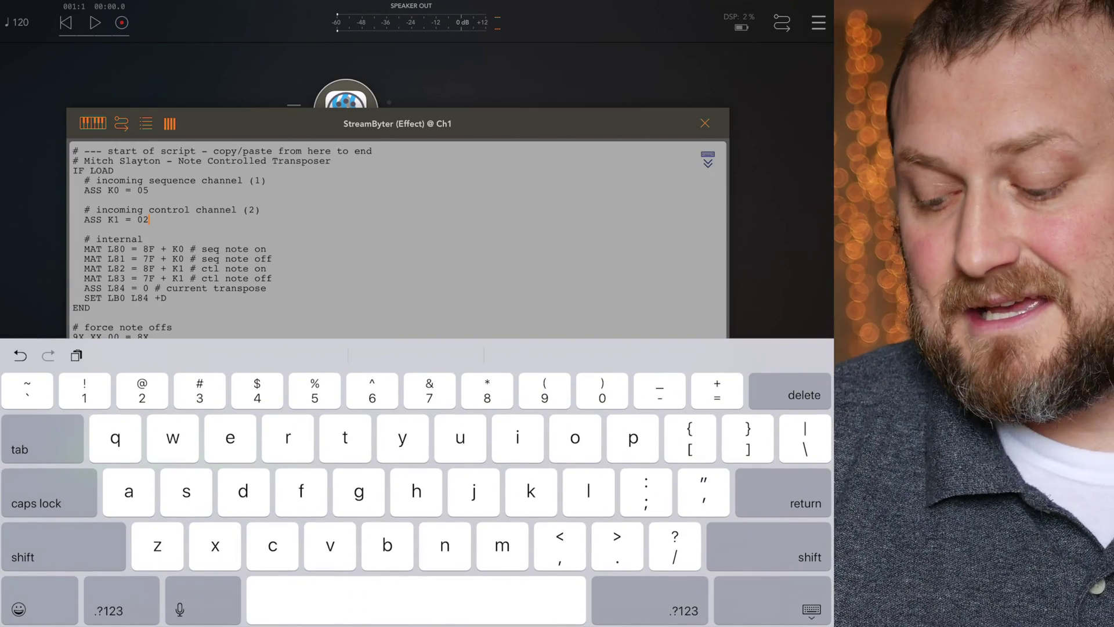
key("BackSpace")
type("1")
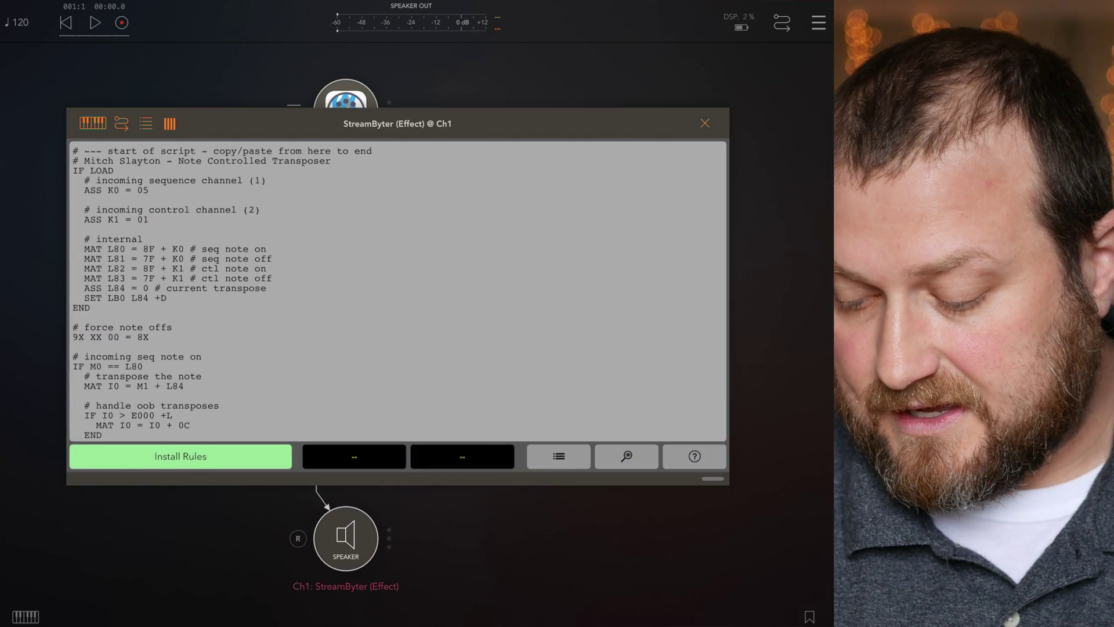
left_click(181, 456)
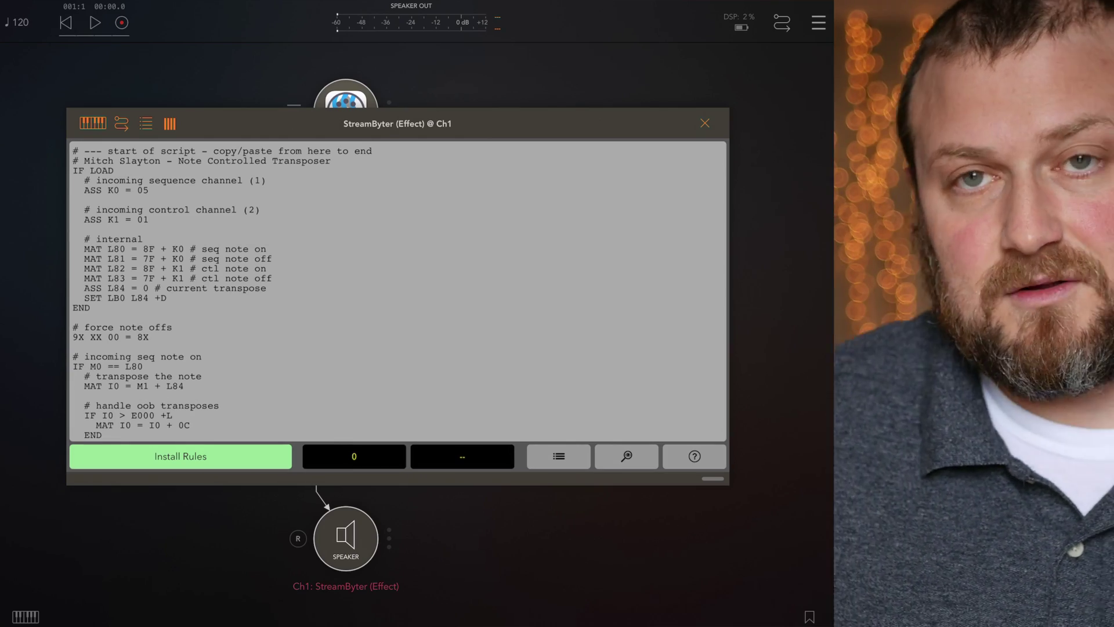
- Enable Arturia MiniLab mkII as StreamByter's MIDI source and close its window
left_click(121, 123)
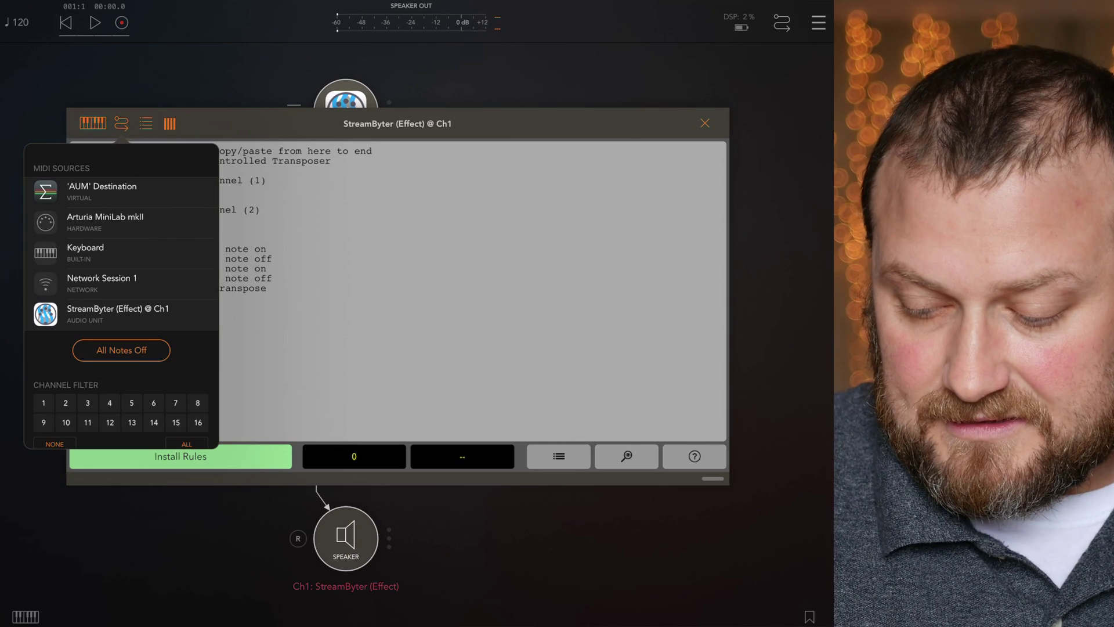
left_click(122, 222)
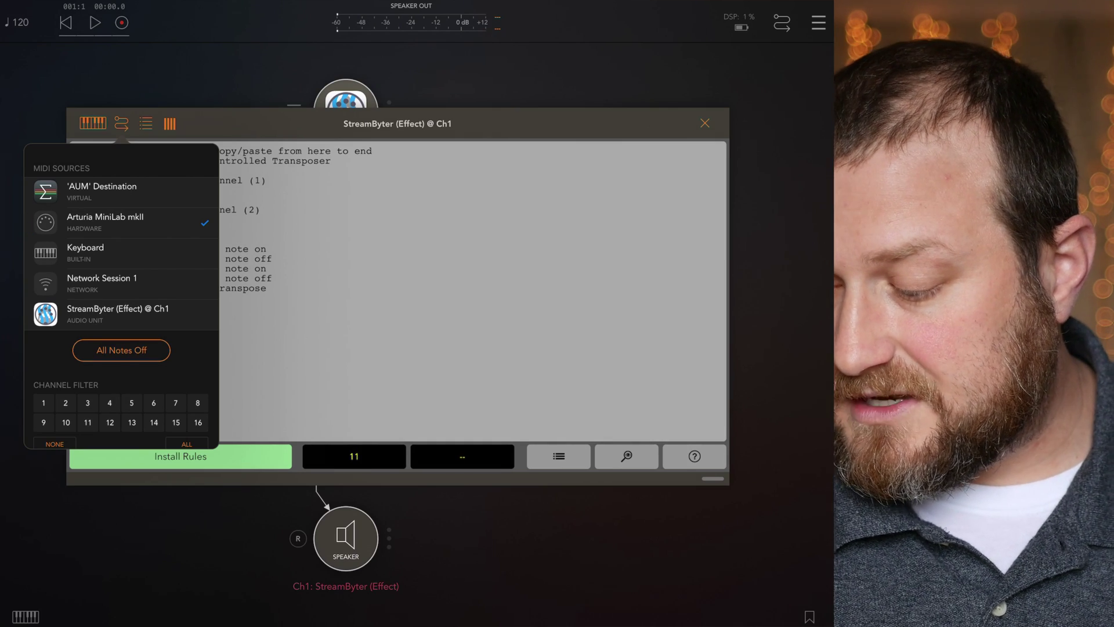
left_click(121, 123)
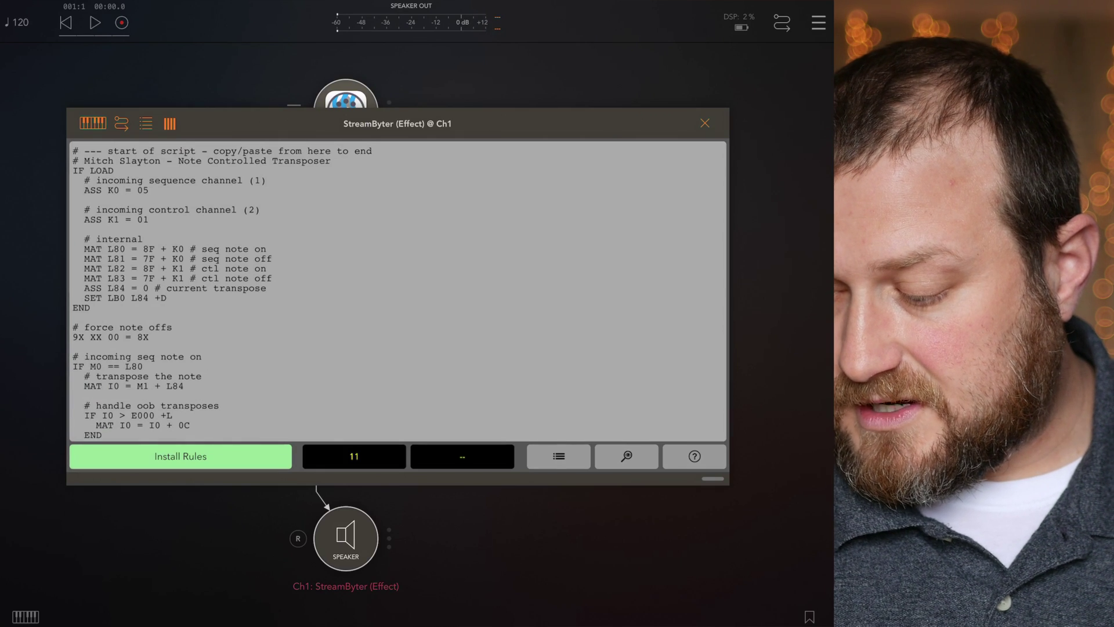
left_click(704, 123)
- Add a second channel with Fugue Machine as its Inter-App Audio source
left_click(497, 331)
left_click(428, 110)
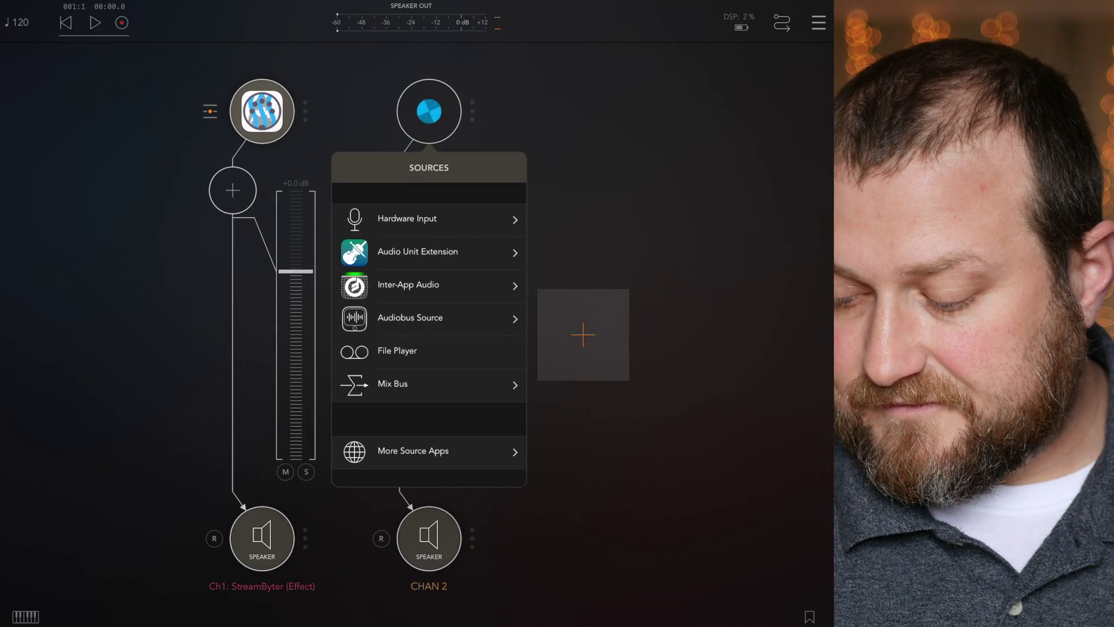
left_click(418, 252)
left_click(340, 167)
left_click(408, 285)
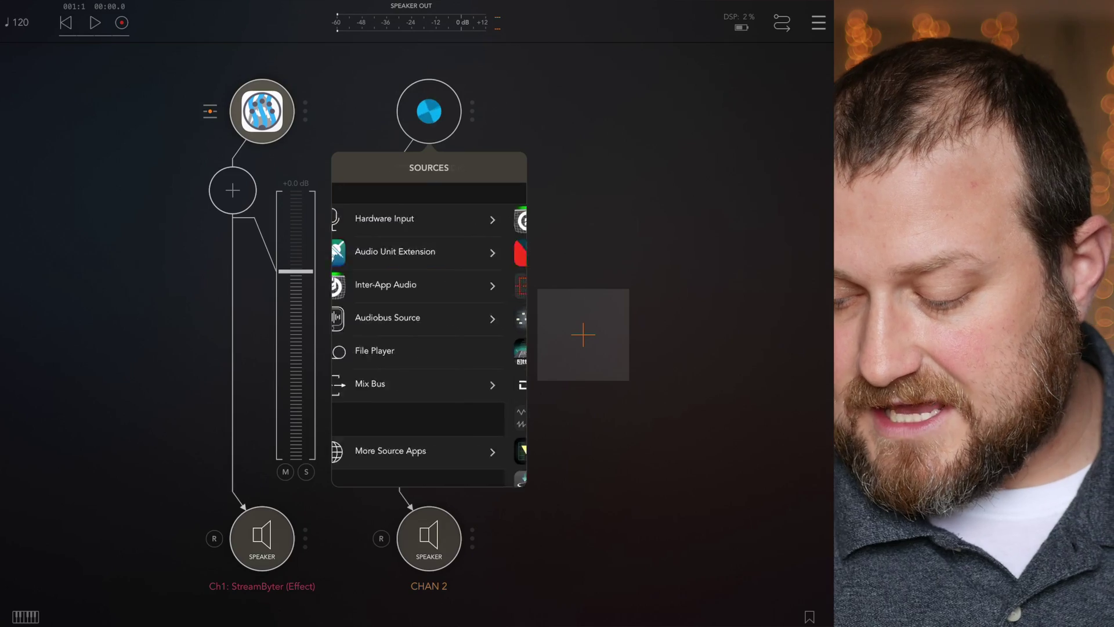
scroll(429, 334, "down", 6)
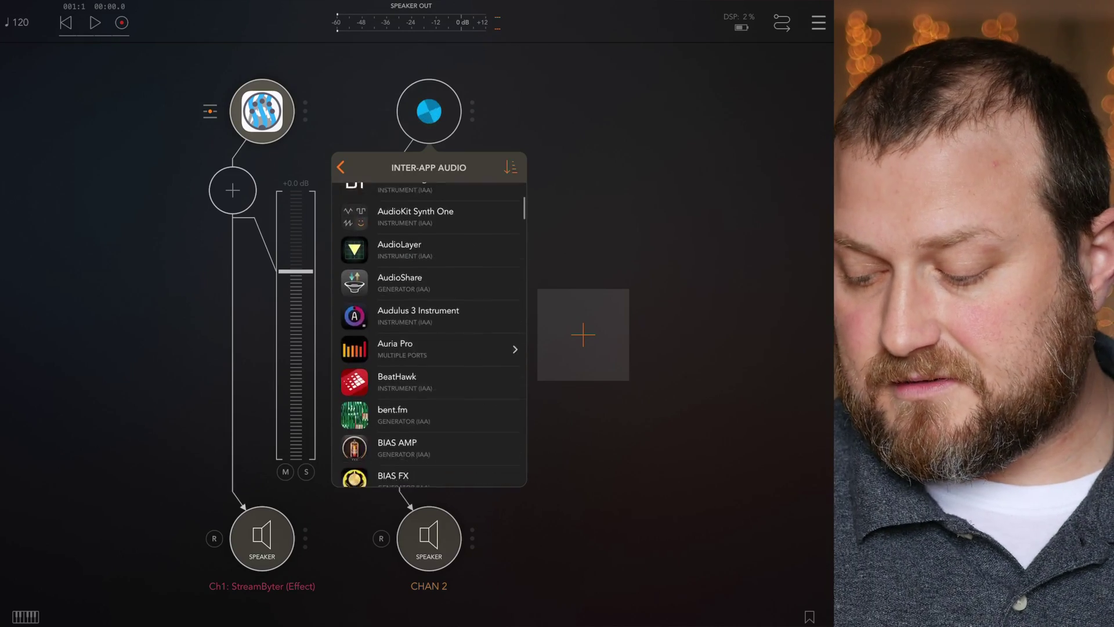
scroll(429, 335, "down", 5)
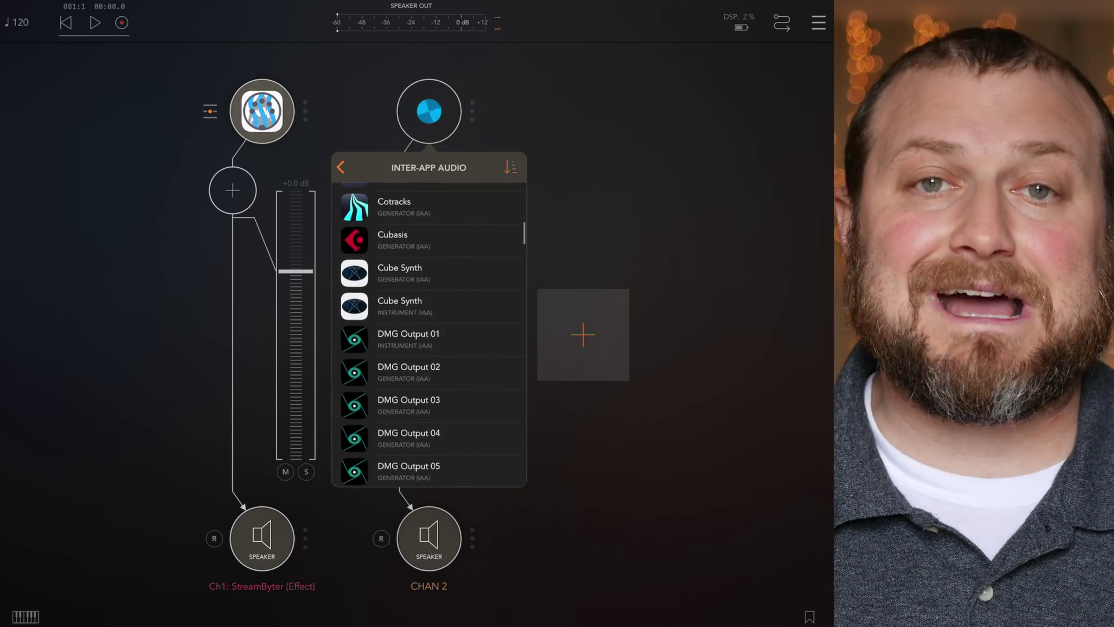
scroll(429, 334, "down", 10)
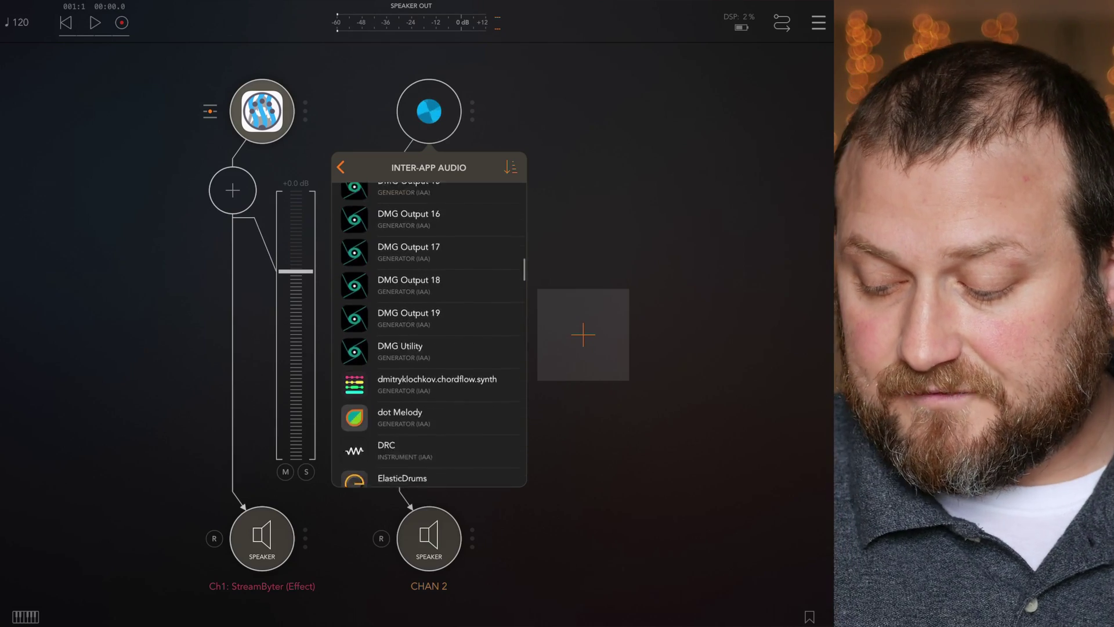
left_click(406, 363)
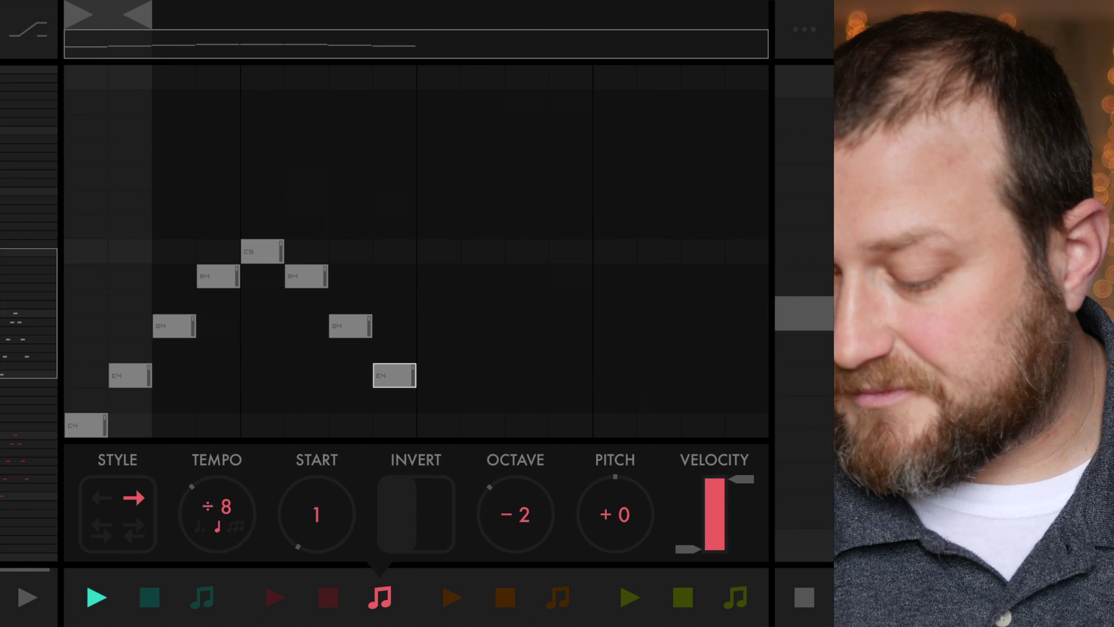
- Open Fugue Machine's settings and review the MIDI Output Settings
left_click(804, 29)
scroll(695, 291, "down", 3)
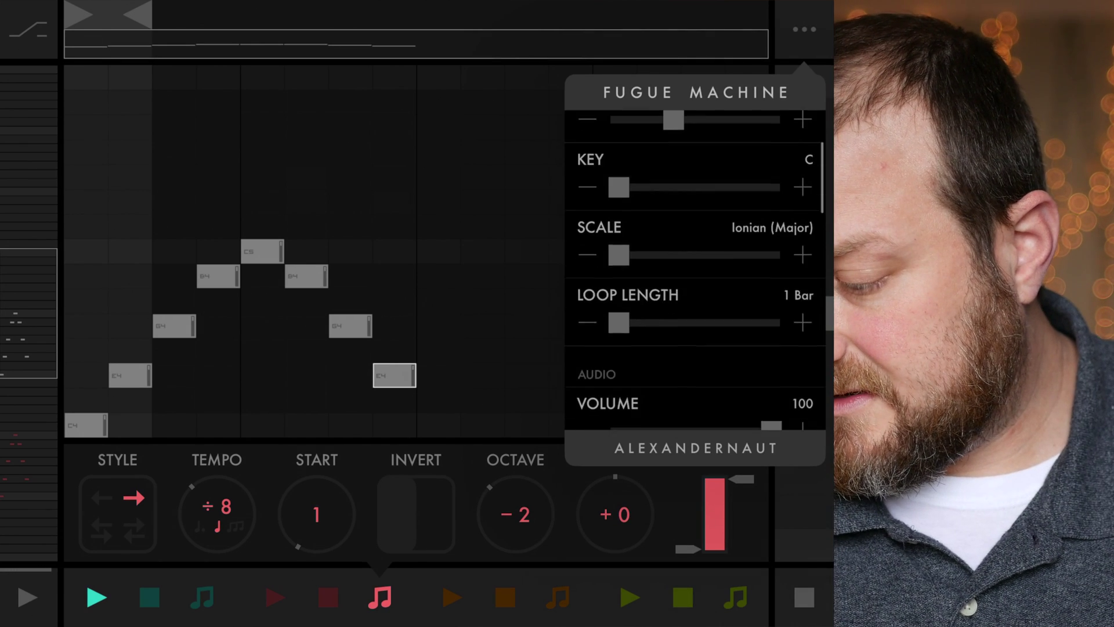
left_click(805, 29)
scroll(694, 270, "down", 2)
scroll(695, 270, "down", 3)
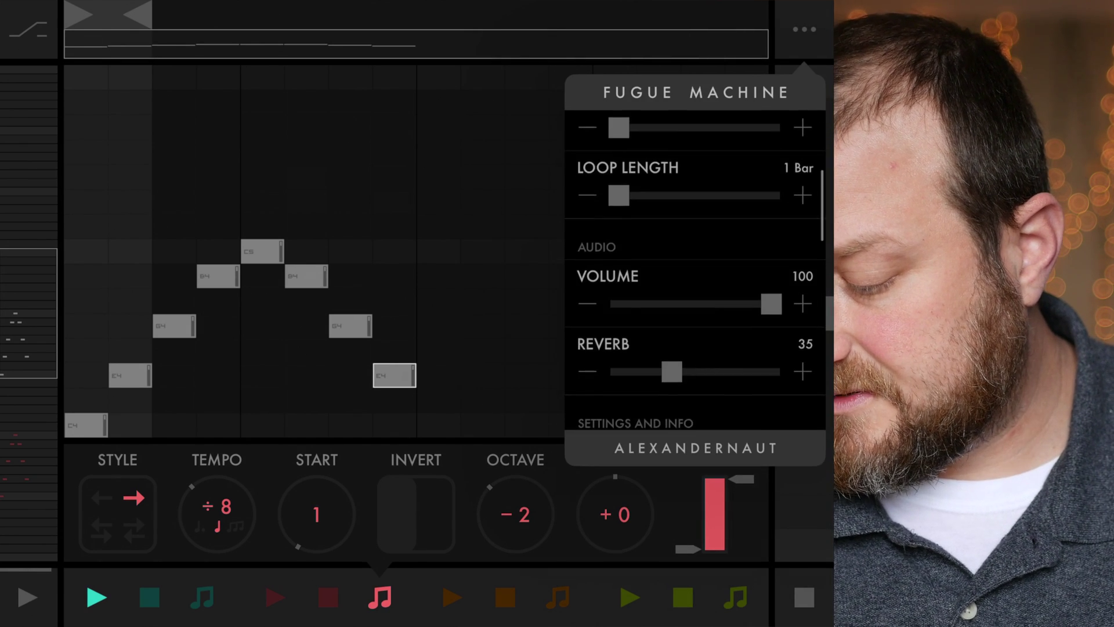
scroll(694, 270, "down", 3)
left_click(652, 266)
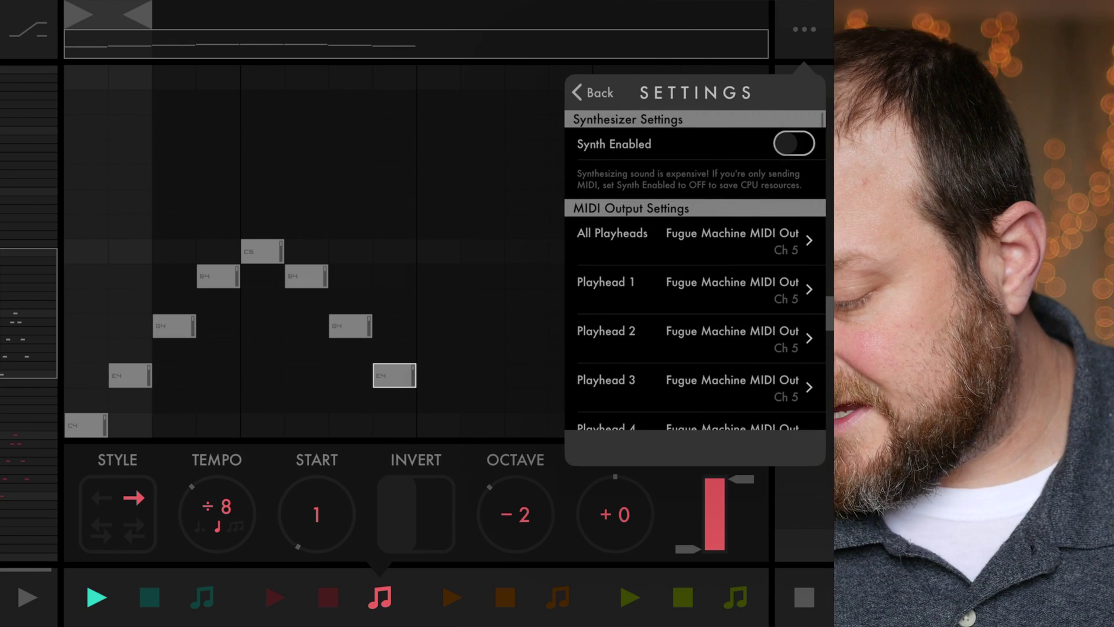
scroll(694, 270, "down", 2)
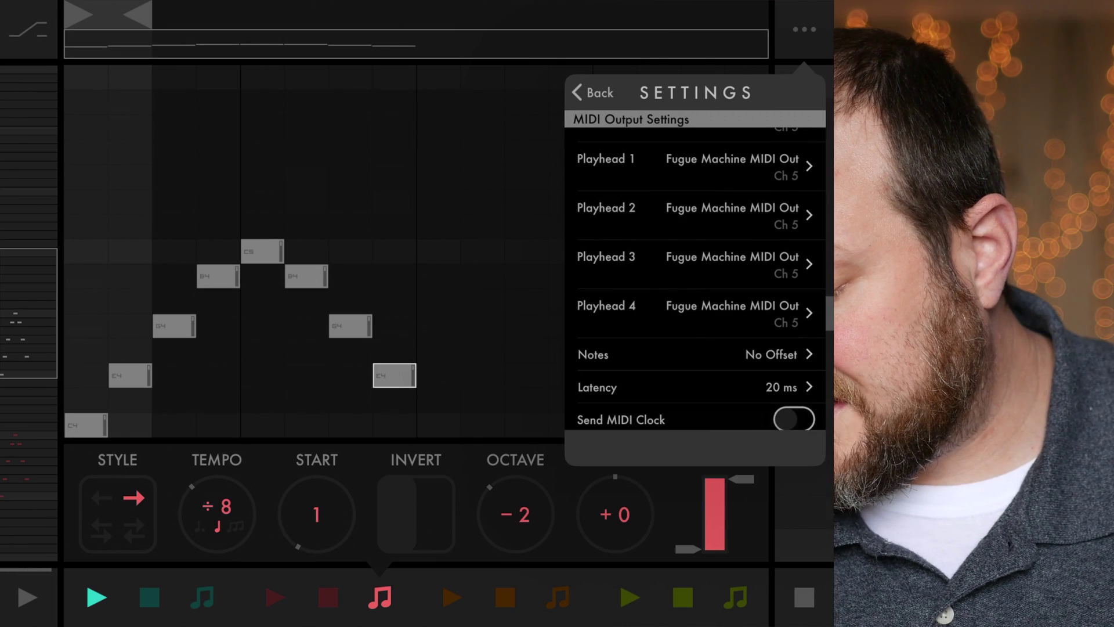
scroll(695, 270, "up", 3)
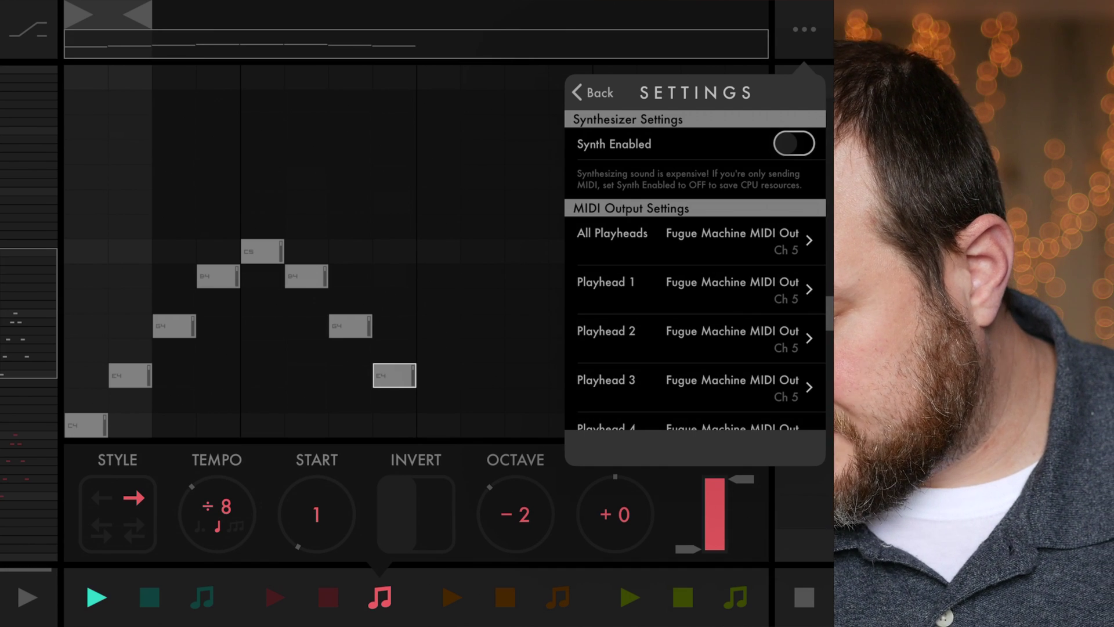
- Confirm Playhead 2 sends to Fugue Machine MIDI Out on channel 5, then return to AUM
left_click(695, 338)
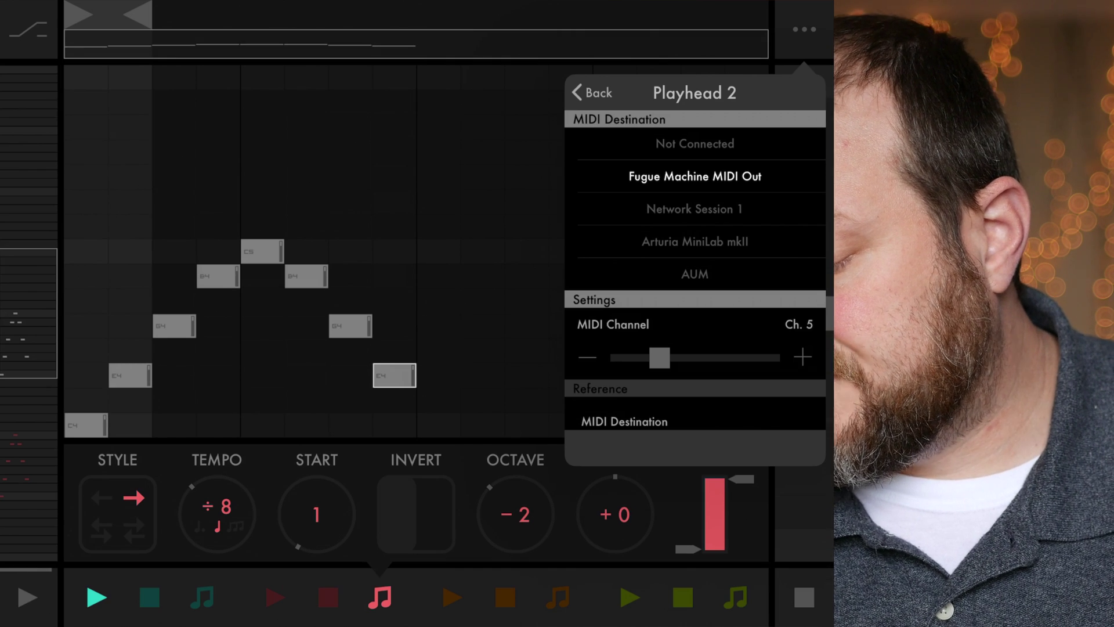
left_click(592, 93)
left_click(804, 29)
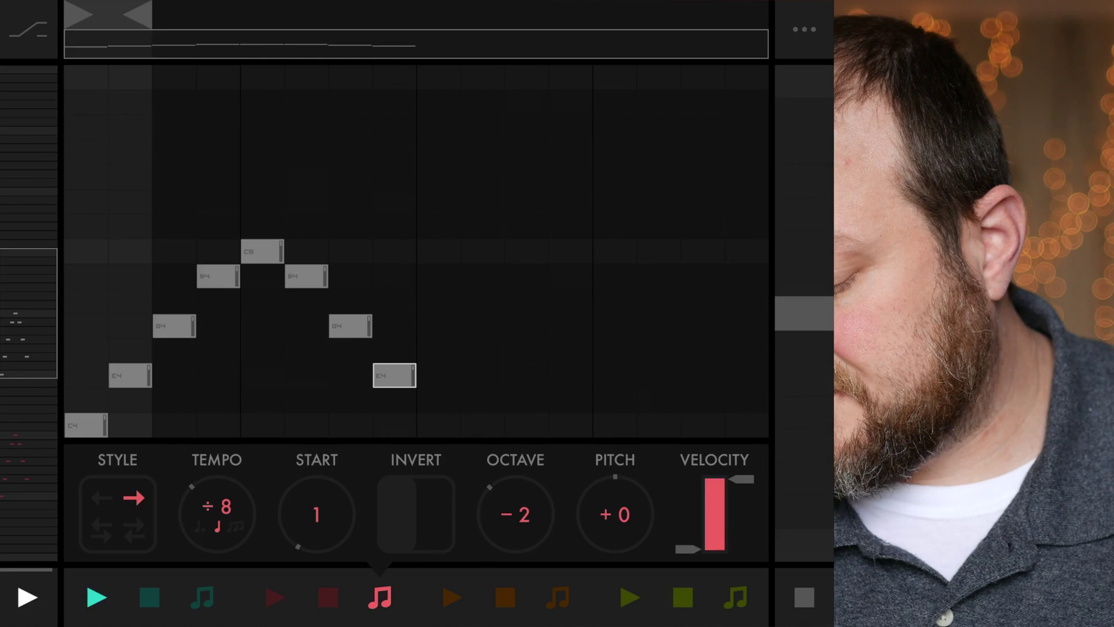
left_click_drag(417, 623, 417, 348)
left_click(671, 378)
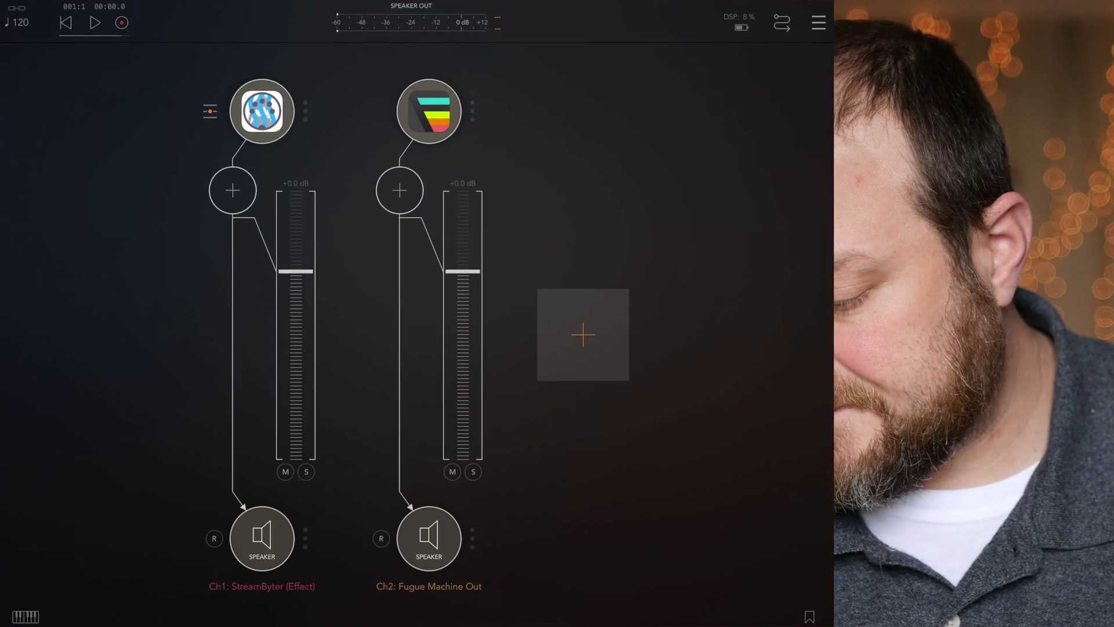
- Add Fugue Machine MIDI Out as a StreamByter MIDI source alongside the MiniLab
left_click(210, 111)
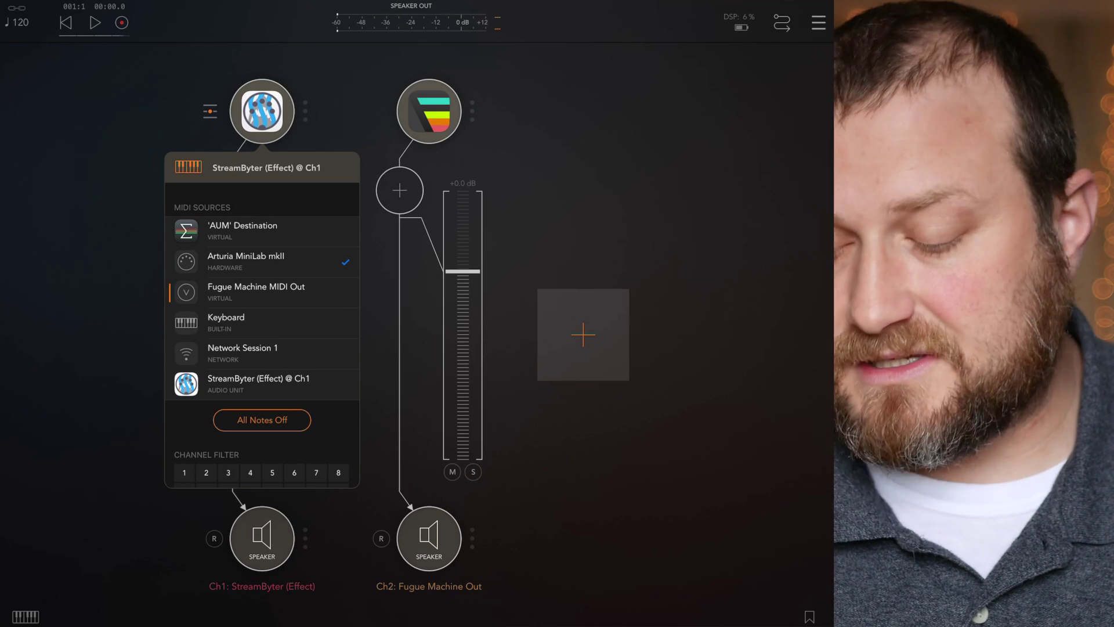
left_click(261, 292)
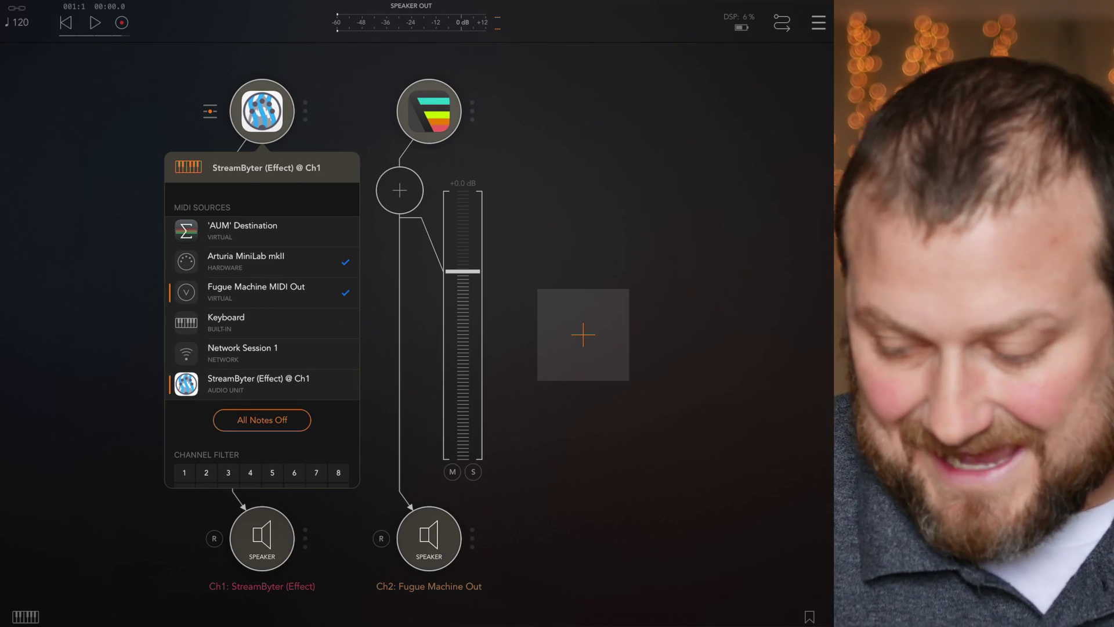
key("Escape")
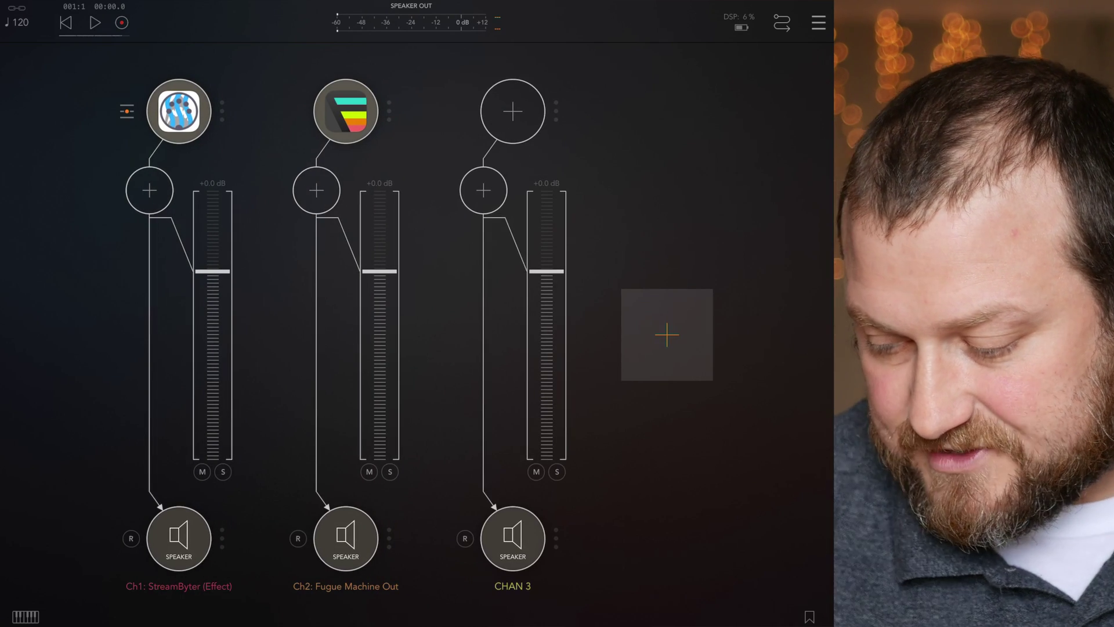
- Load the Sunrizer synth as the source on channel 3
left_click(512, 111)
left_click(497, 251)
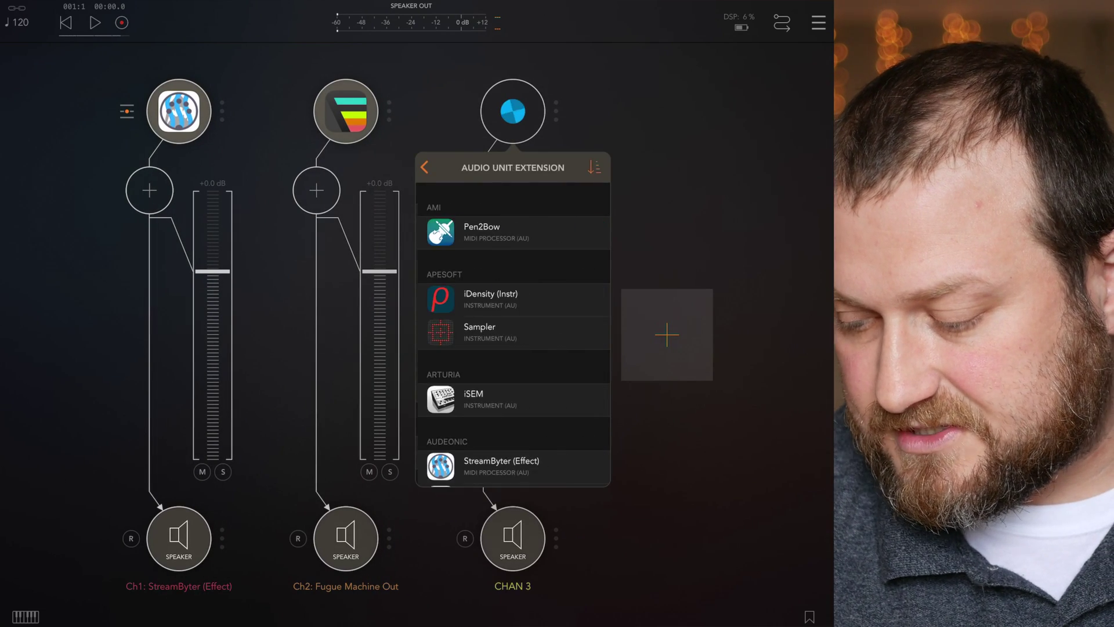
scroll(512, 325, "down", 2)
scroll(513, 333, "down", 3)
scroll(512, 334, "down", 4)
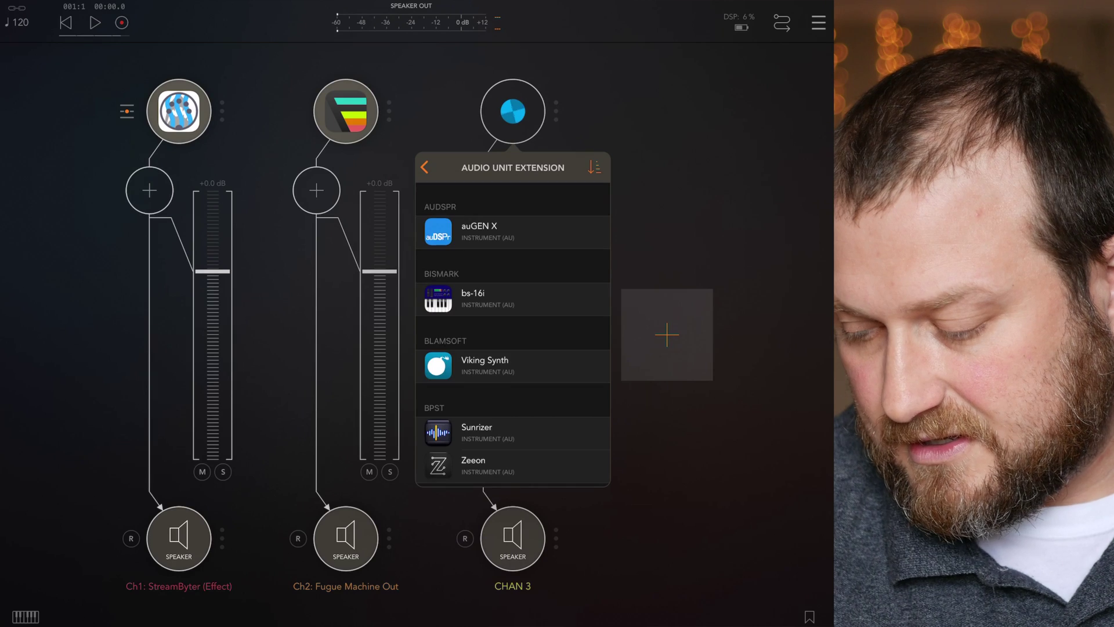
scroll(512, 334, "down", 3)
left_click(488, 238)
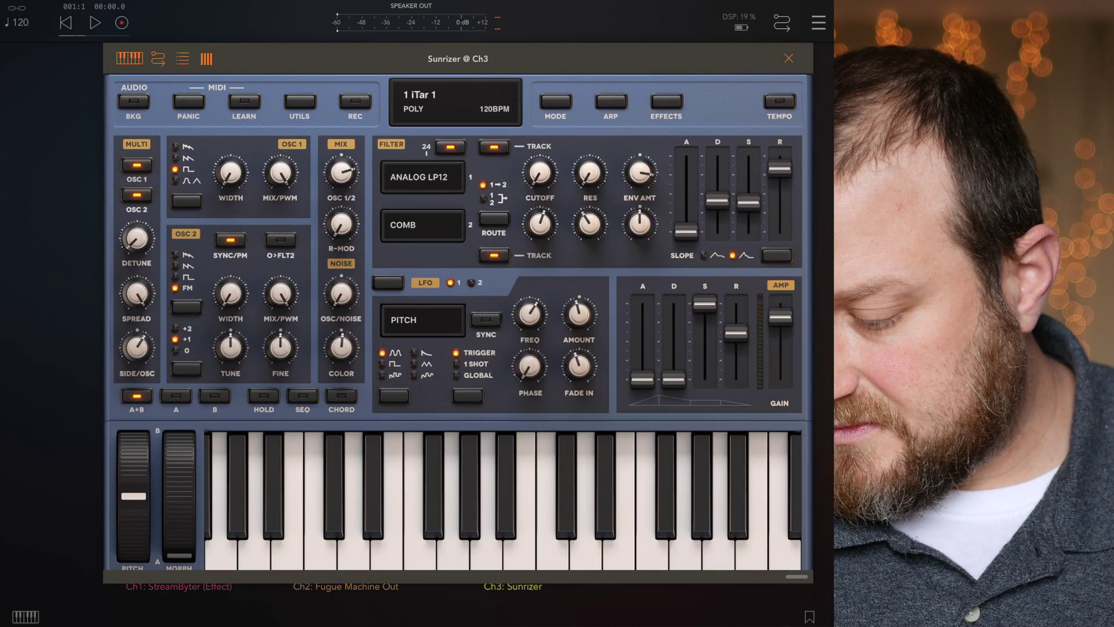
- Open Sunrizer's Spidericemidas2 preset bank and load Windward
left_click(455, 99)
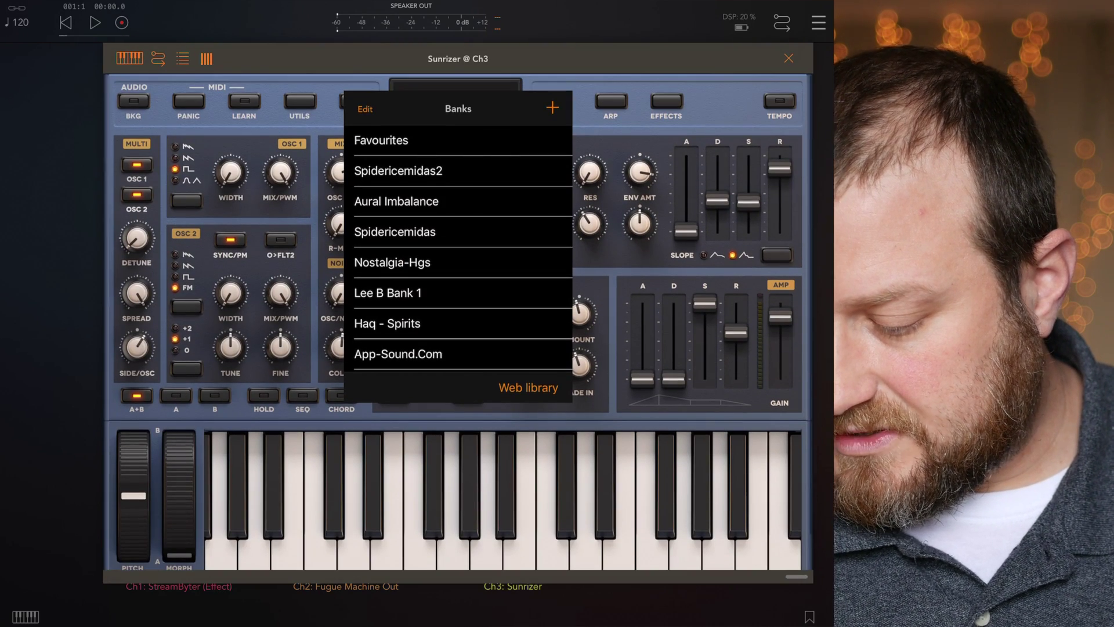
left_click(398, 171)
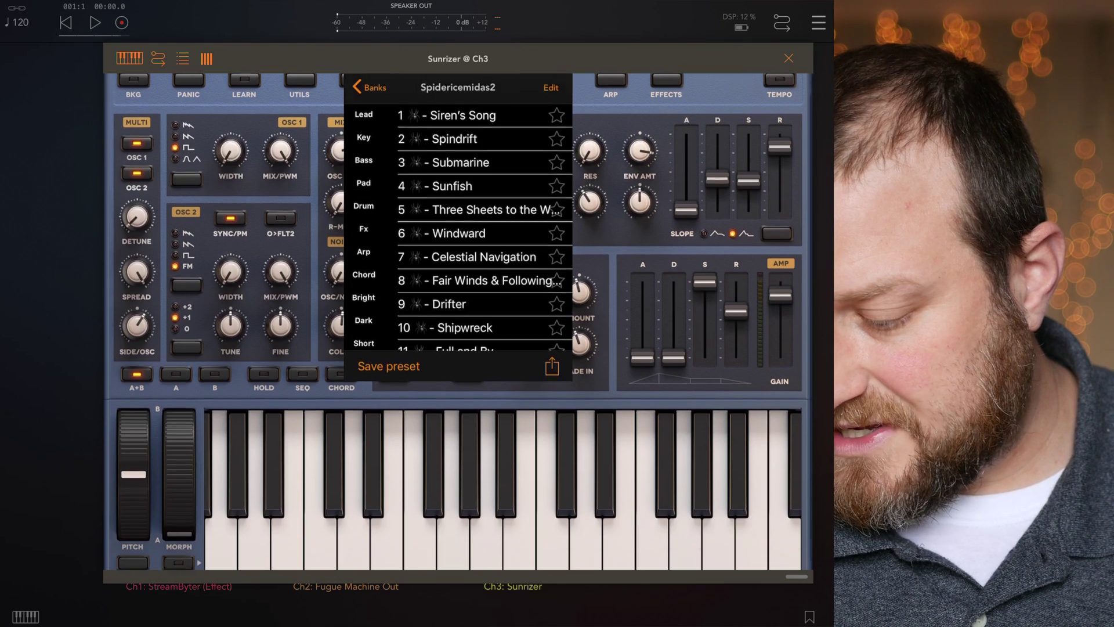
scroll(458, 322, "down", 3)
scroll(458, 290, "up", 2)
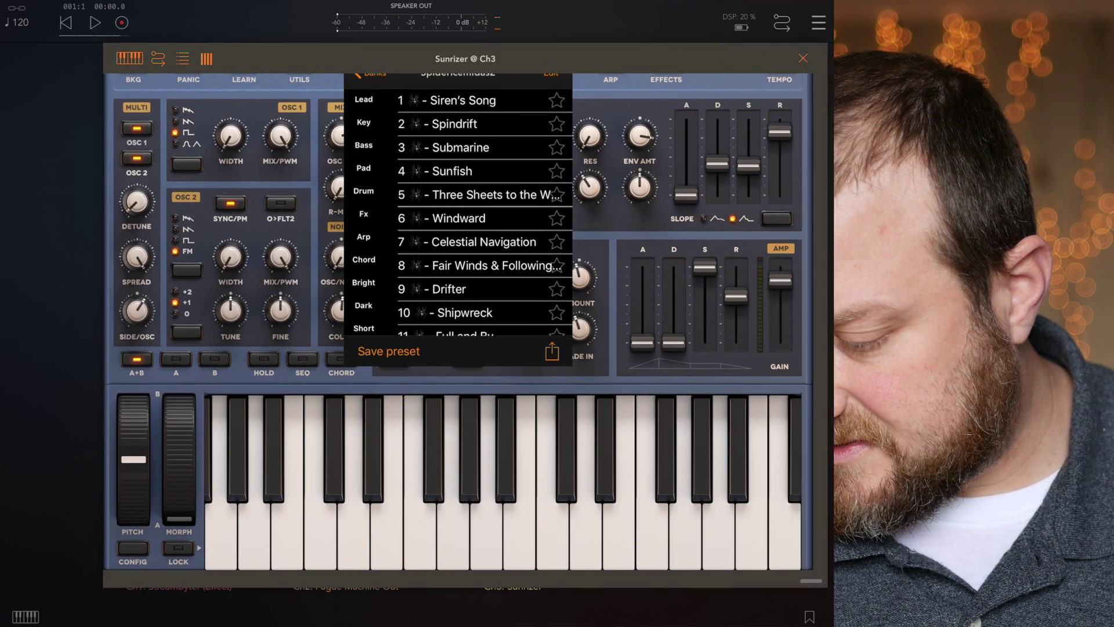
scroll(467, 220, "down", 2)
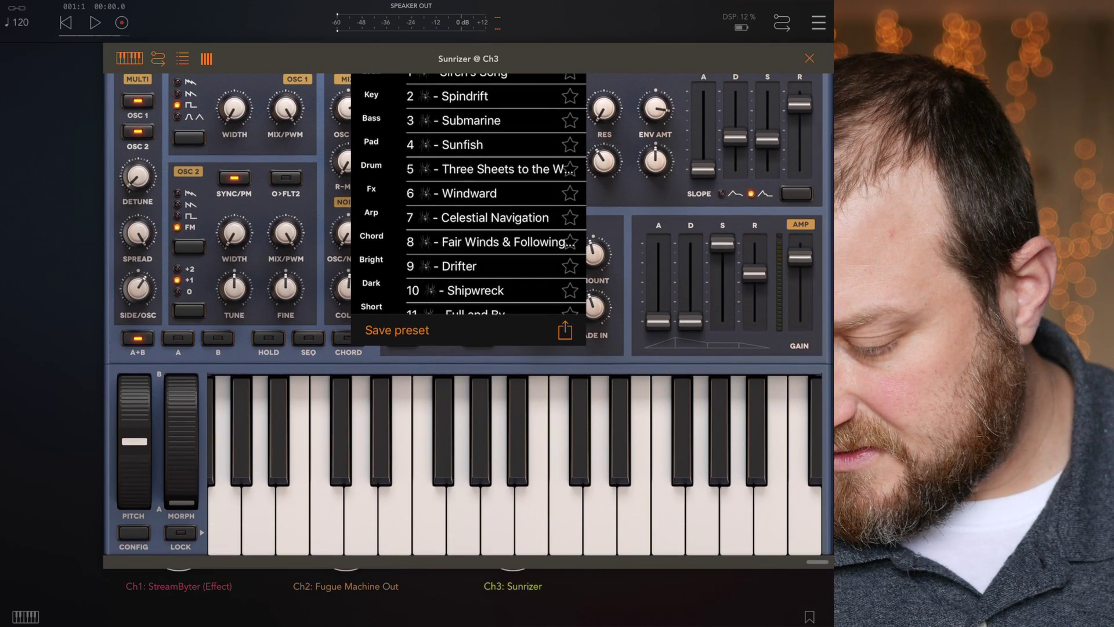
left_click(470, 192)
- Audition the Pod preset, then settle on Mermaid's Harp
scroll(496, 194, "down", 5)
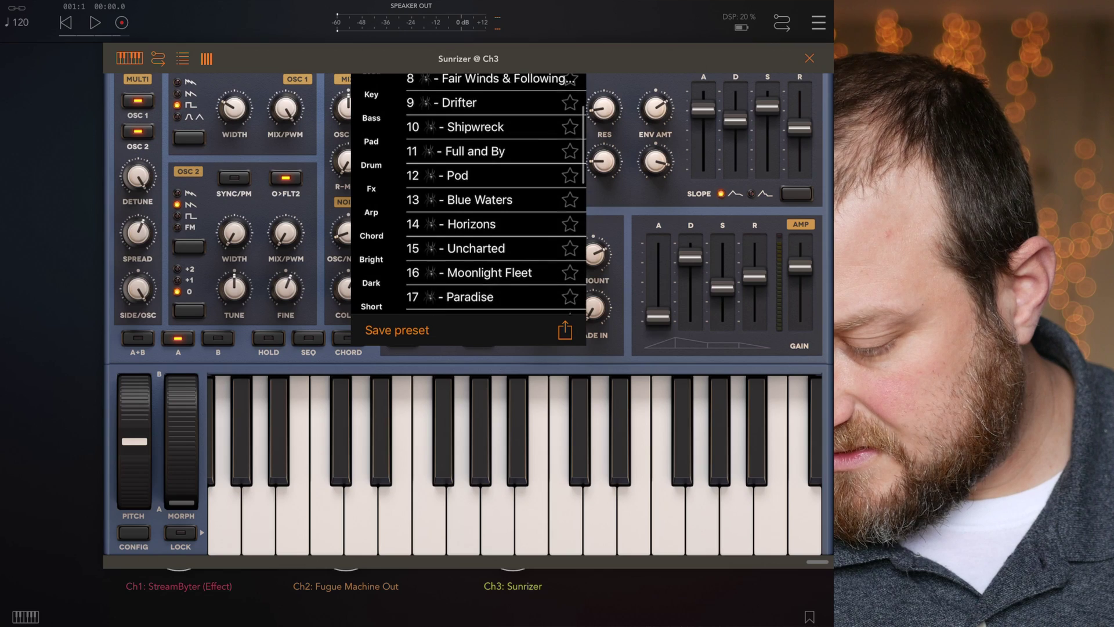
scroll(496, 194, "down", 3)
scroll(467, 232, "up", 2)
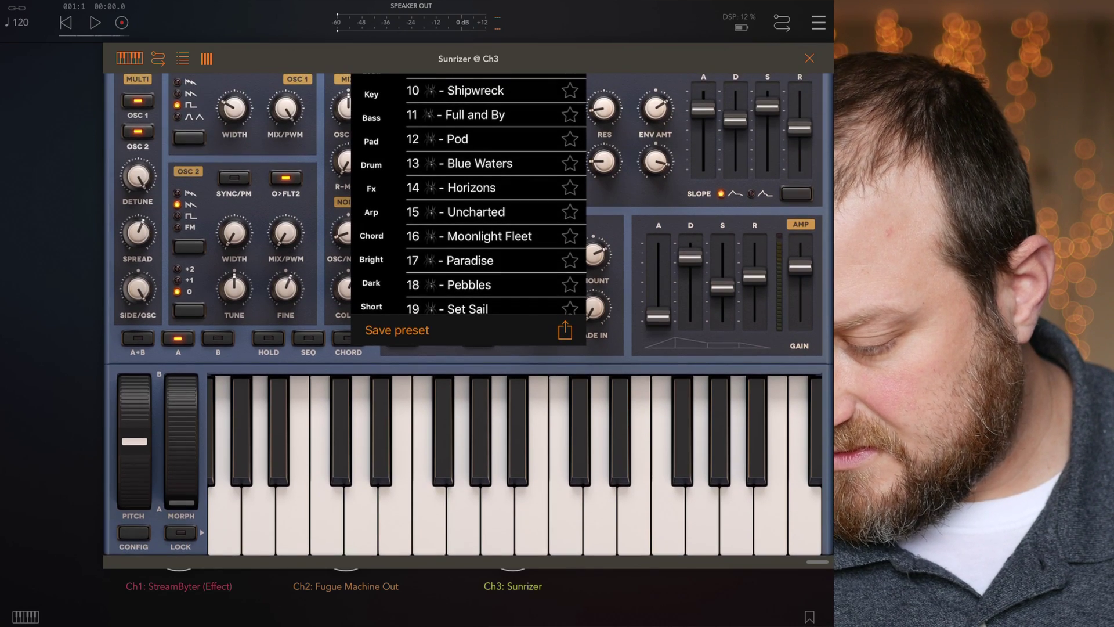
scroll(467, 232, "up", 3)
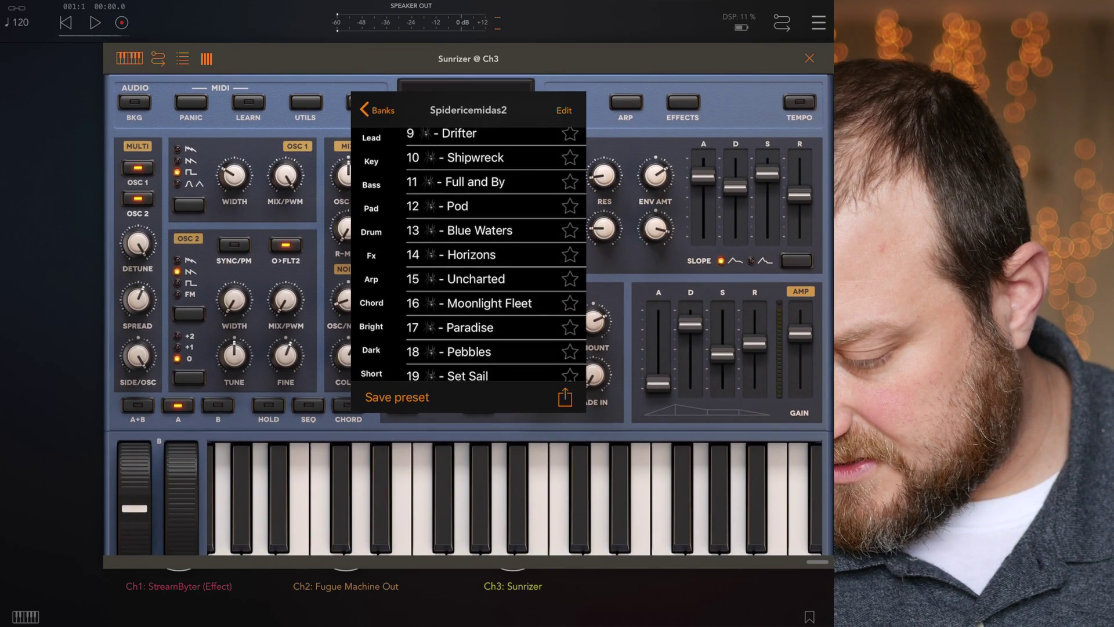
left_click(470, 206)
scroll(496, 278, "down", 5)
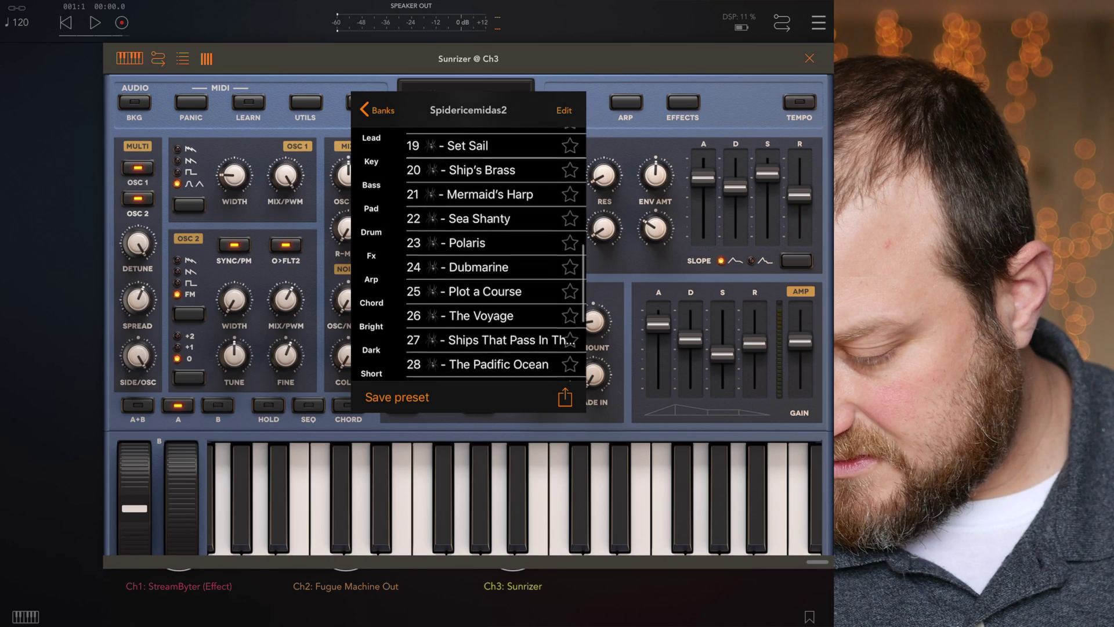
left_click(487, 209)
- Route Sunrizer's MIDI input from StreamByter (Effect) on Ch1, dropping Fugue Machine MIDI Out
left_click(809, 58)
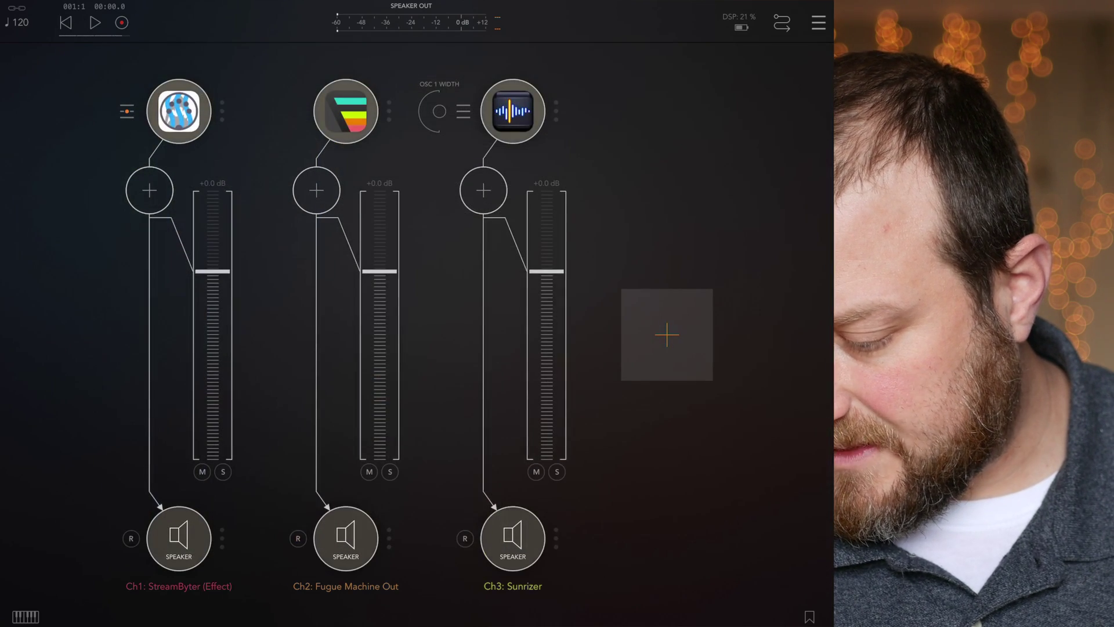
left_click(513, 142)
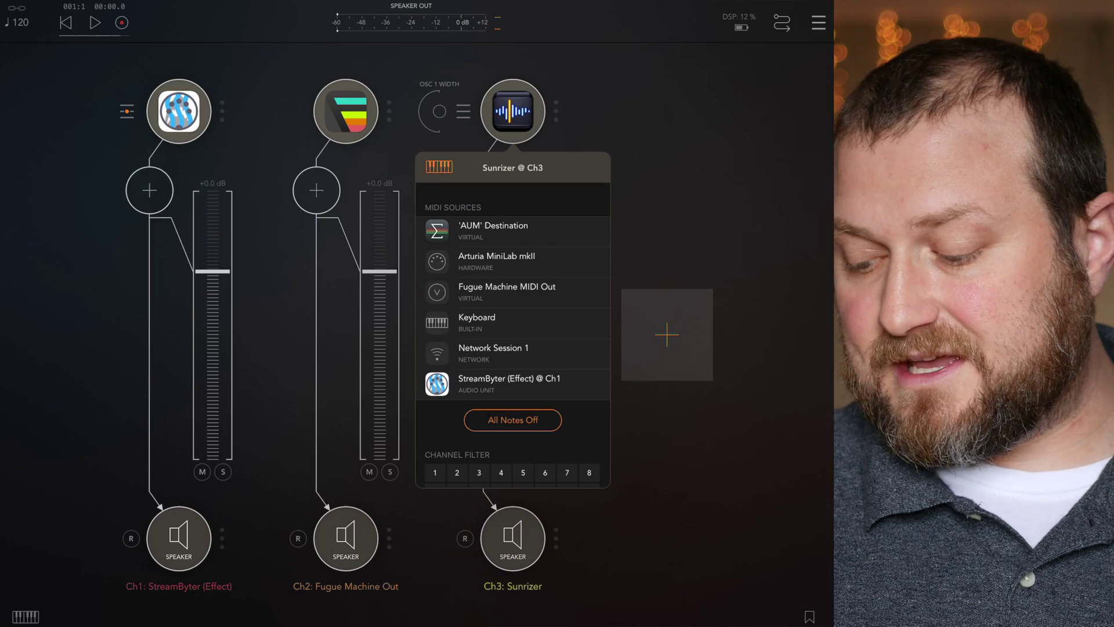
left_click(507, 292)
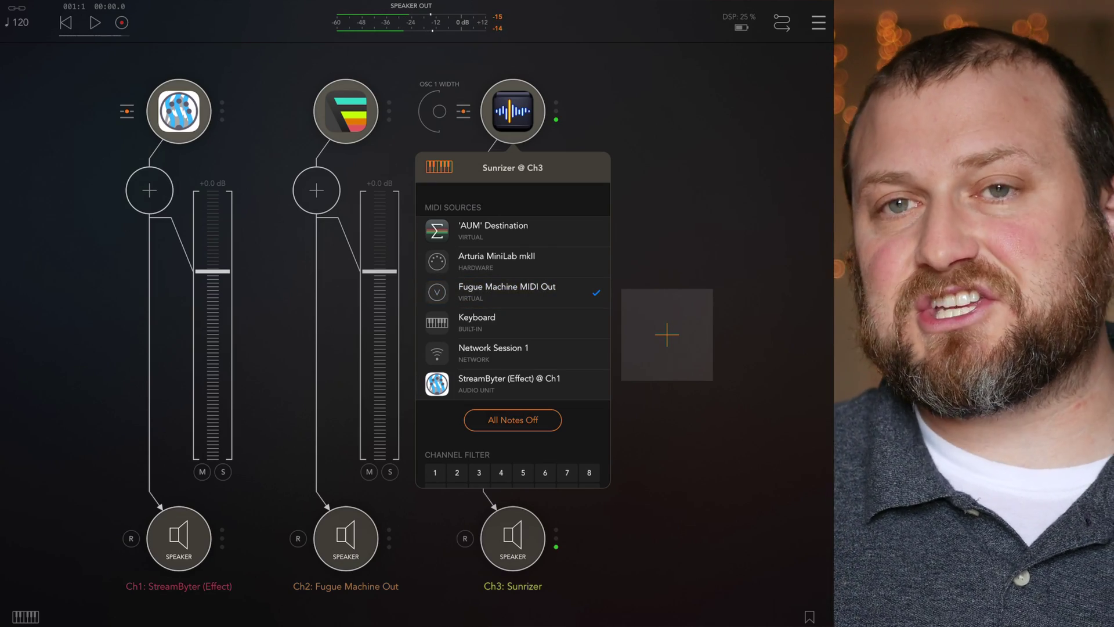
left_click(507, 292)
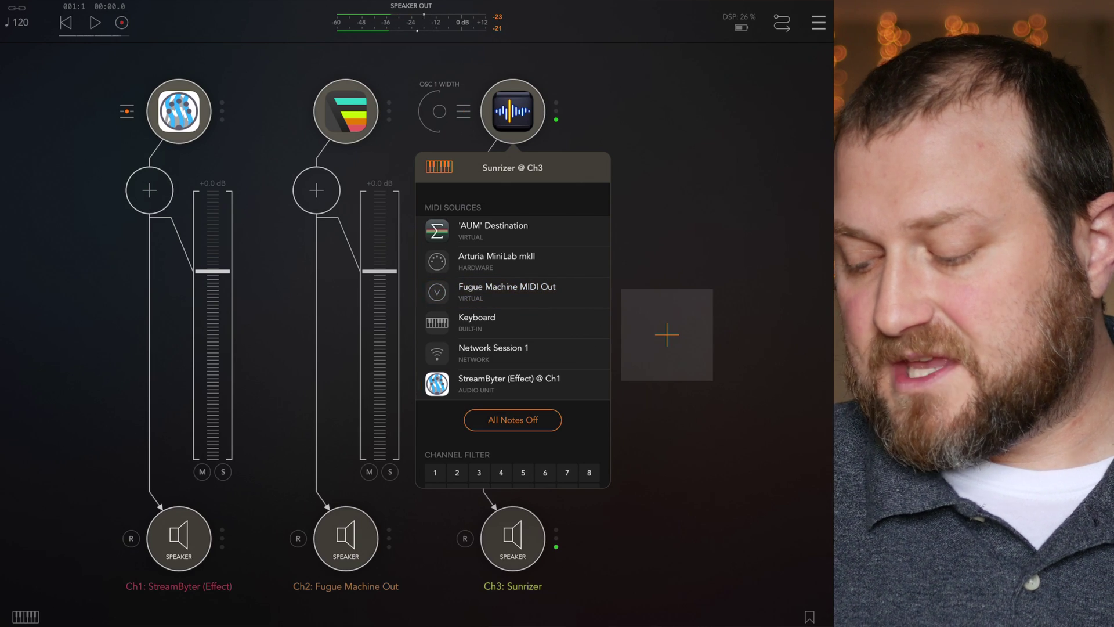
left_click(509, 383)
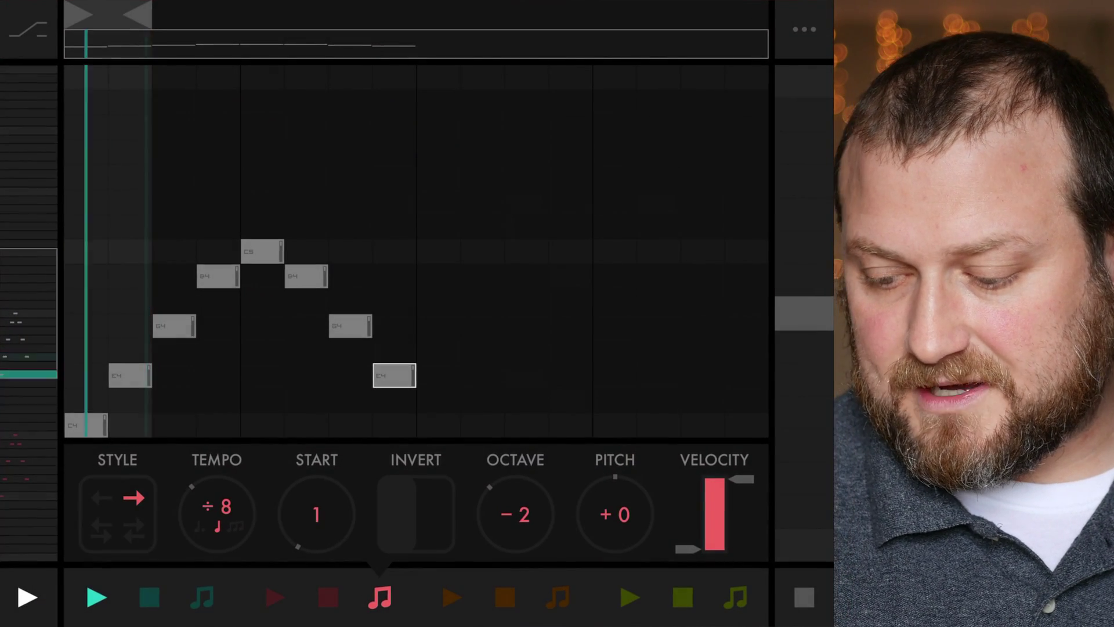
- Extend Fugue Machine's loop region, stop its playback, and bring up the app switcher
mouse_move(138, 15)
left_mouse_down()
mouse_move(444, 15)
mouse_move(406, 15)
left_mouse_up()
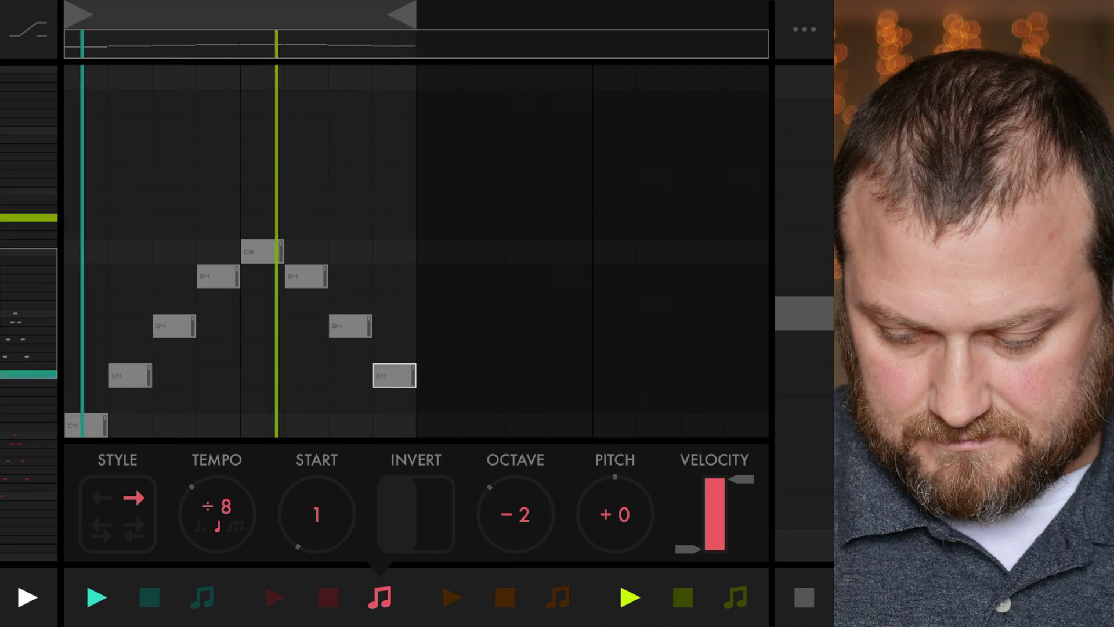
left_click(683, 597)
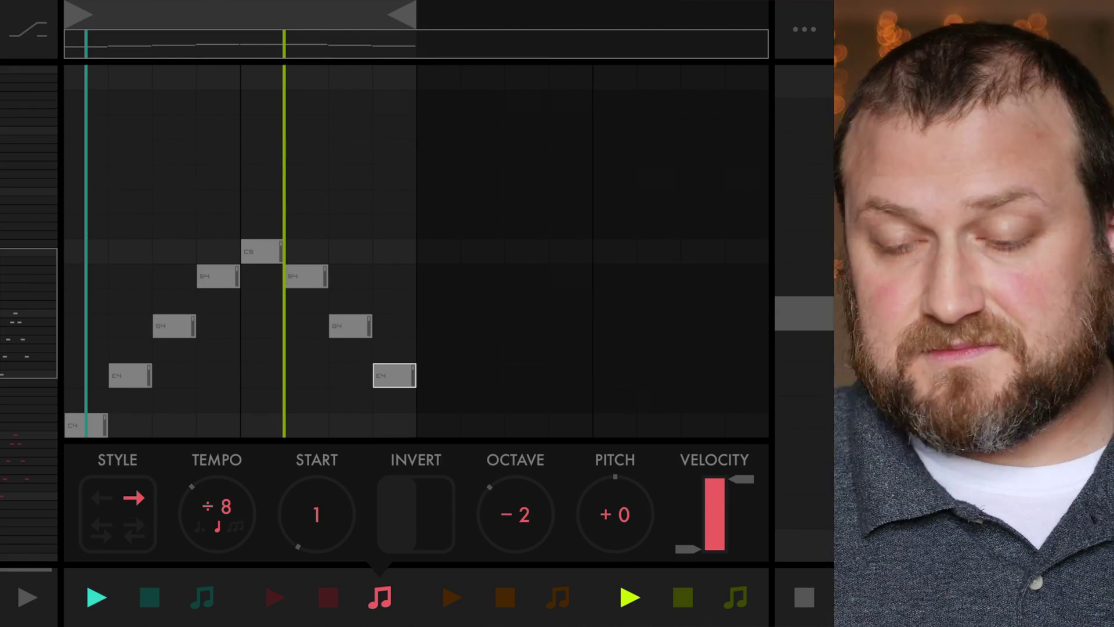
left_click_drag(418, 624, 418, 348)
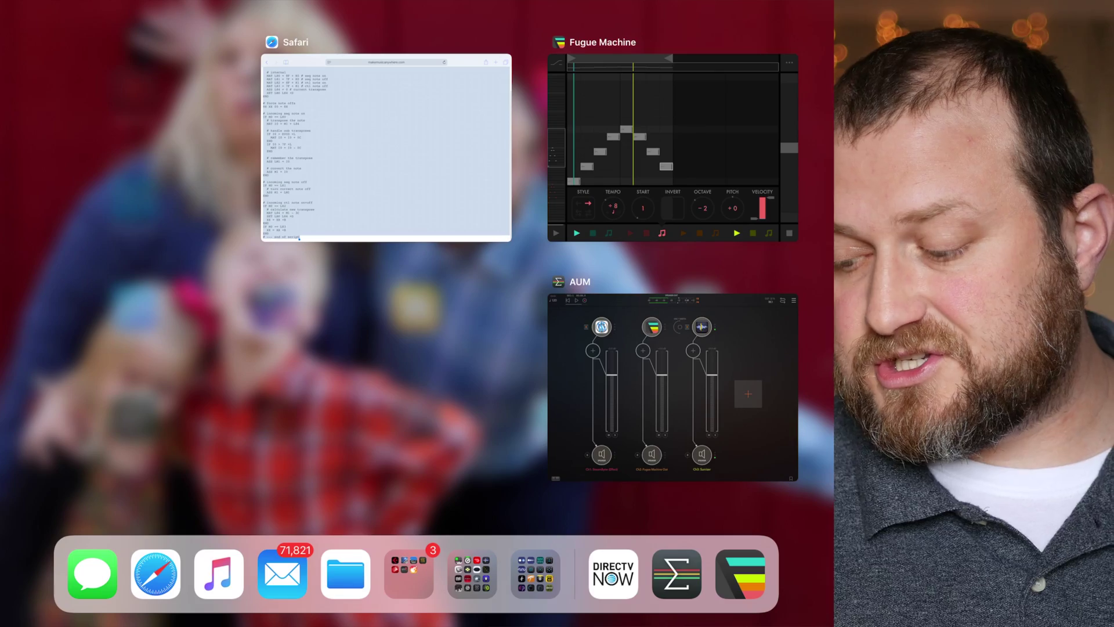
- Return to AUM and open Ch1's StreamByter showing the Note Controlled Transposer script
left_click(672, 387)
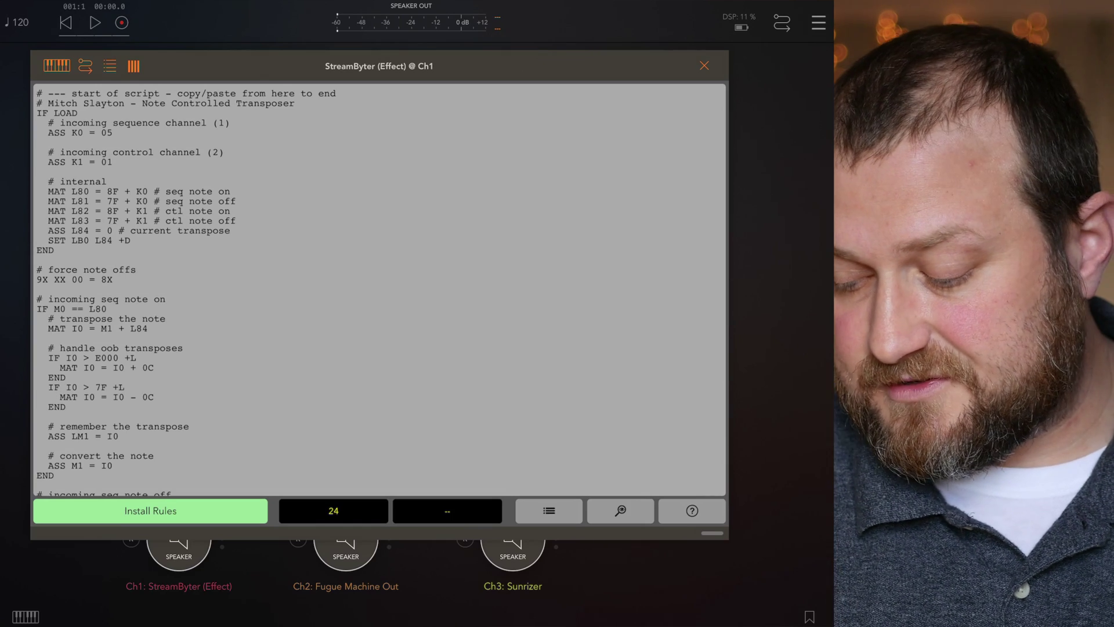
left_click(377, 290)
- Load the Factory 'Wall Slapback' preset (400 ms slapback) into StreamByter on Ch1
left_click(807, 609)
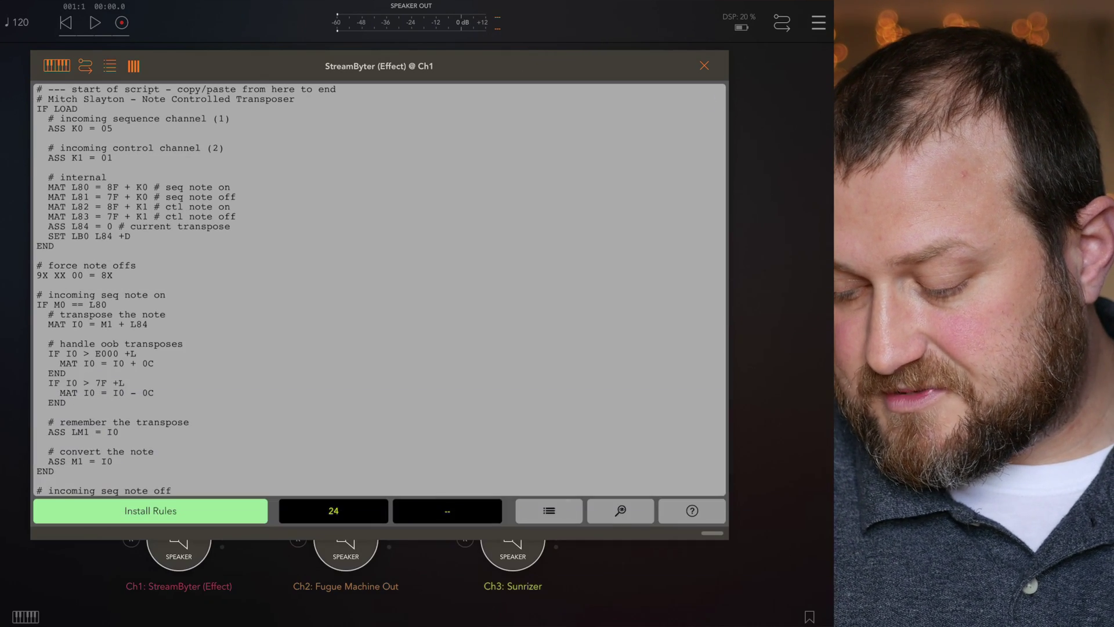
left_click(549, 511)
left_click(505, 510)
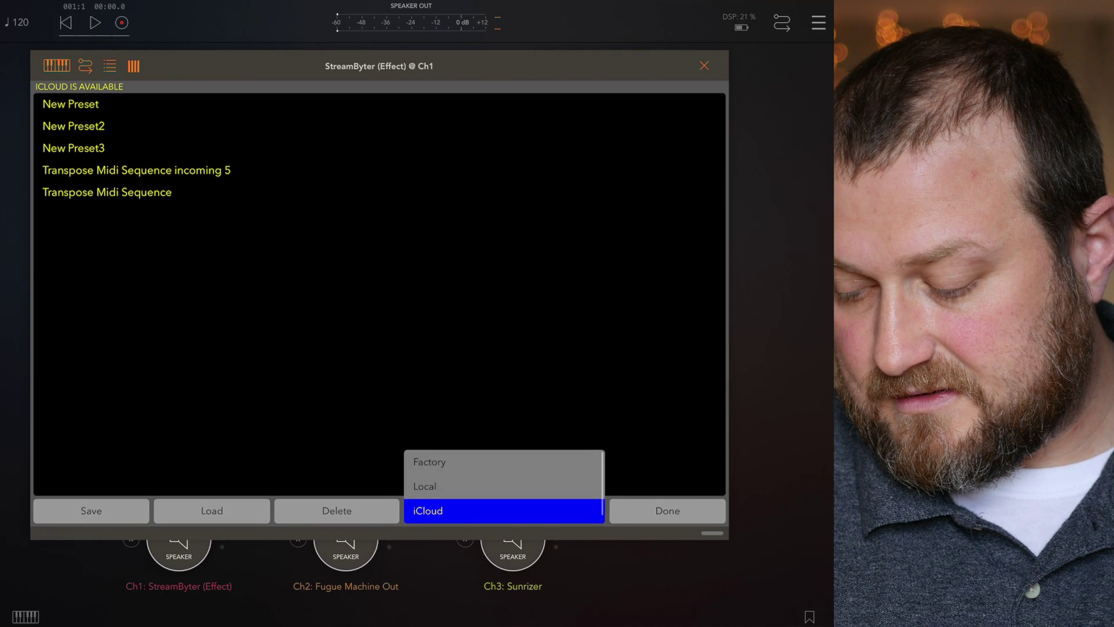
left_click(430, 462)
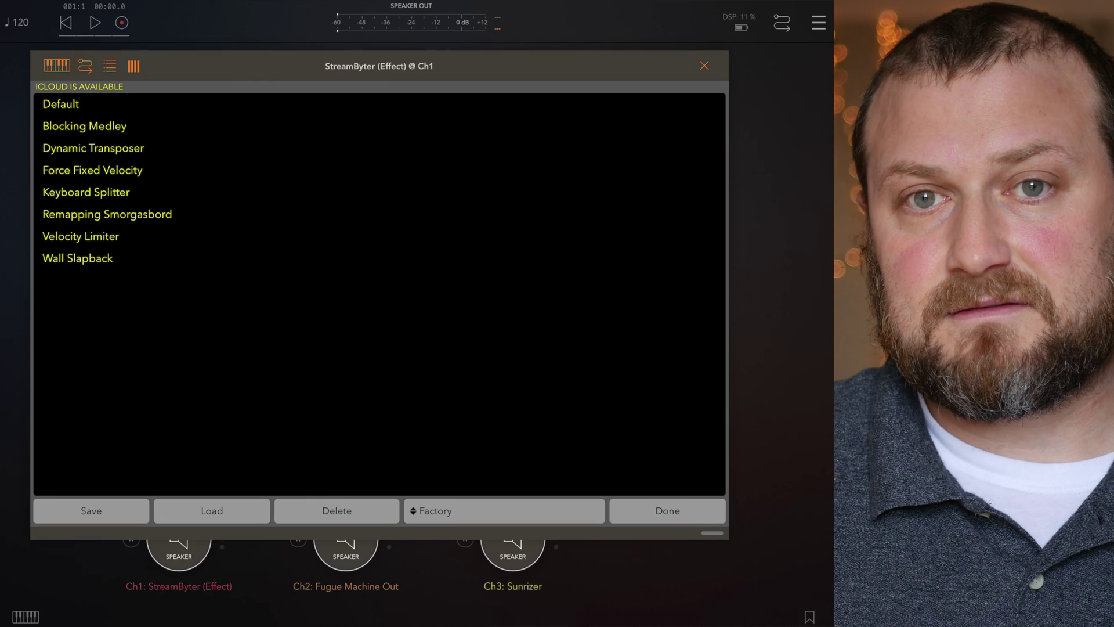
left_click(77, 258)
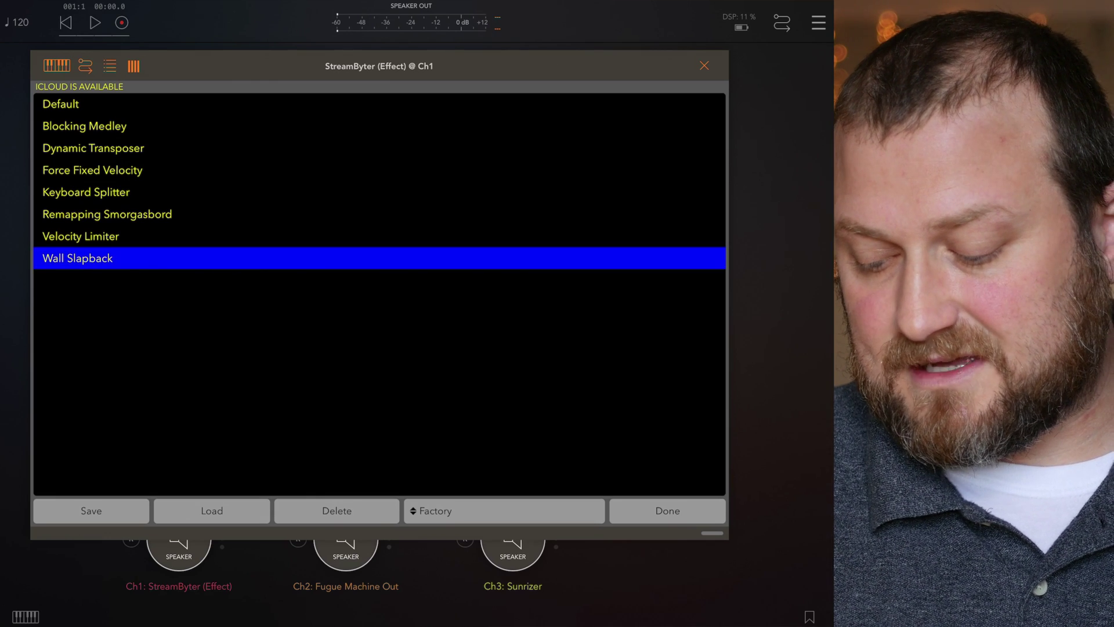
left_click(212, 511)
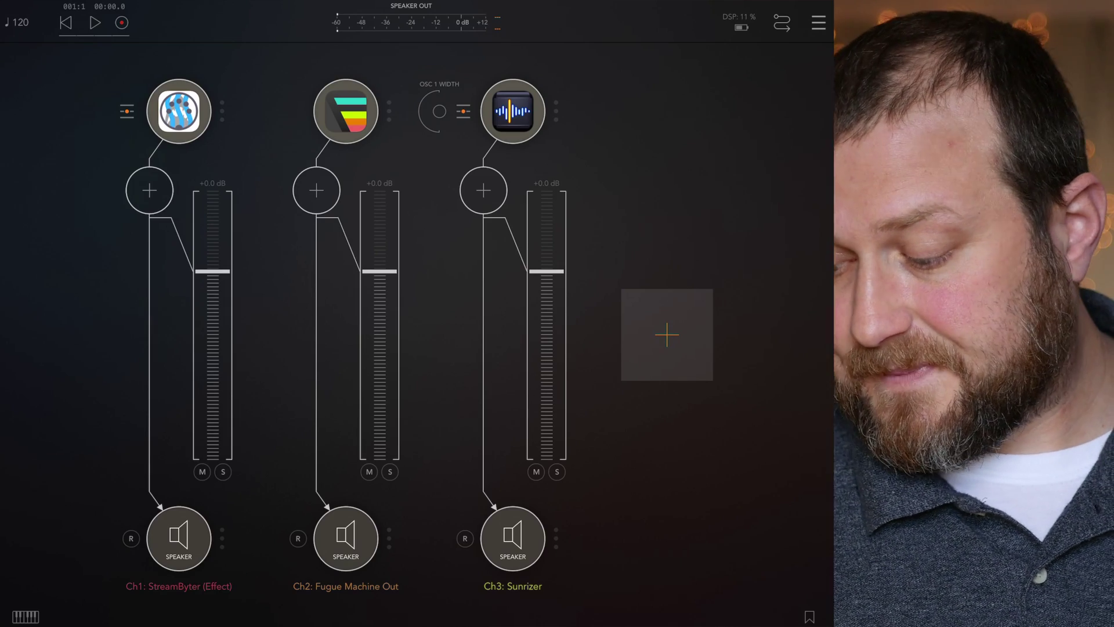
- Switch to Safari and go back from the plain-text script to the blog post
left_click_drag(416, 624, 416, 348)
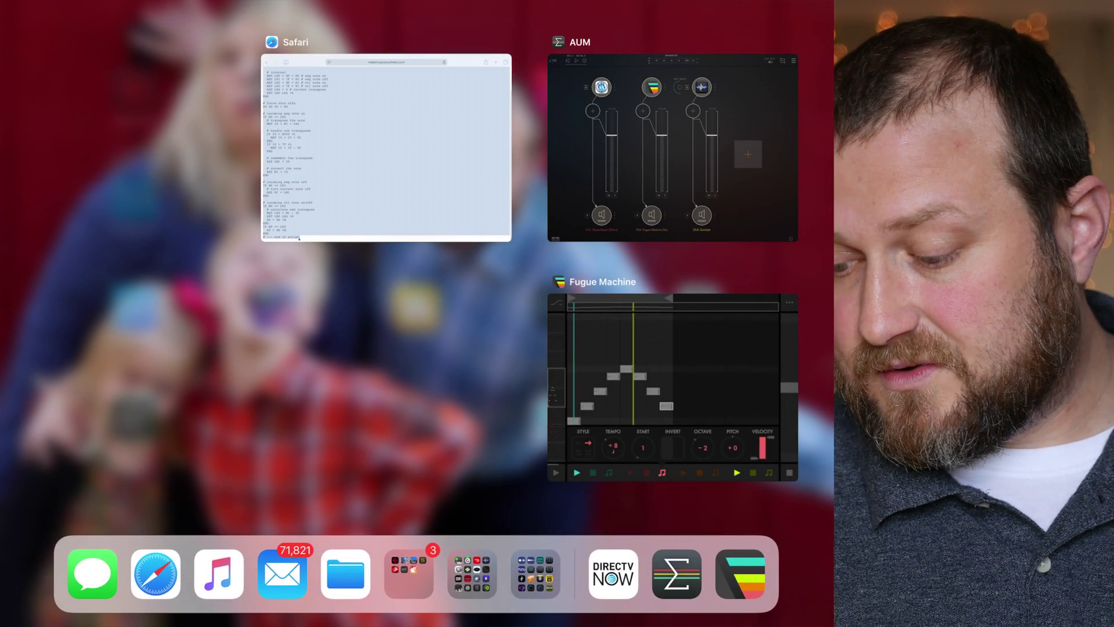
left_click(386, 148)
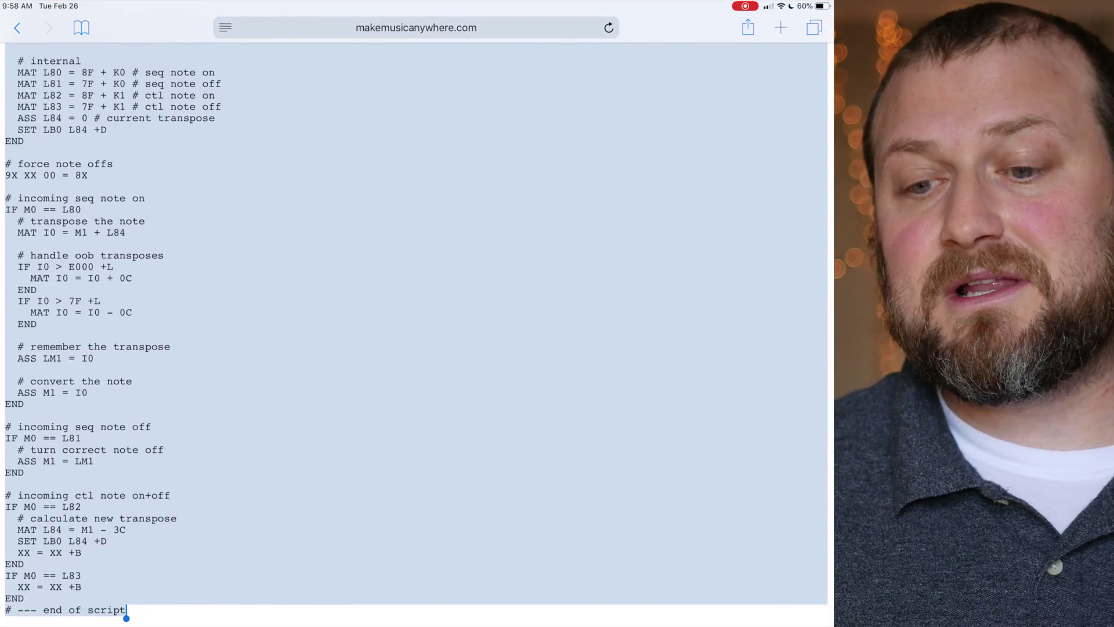
left_click(17, 28)
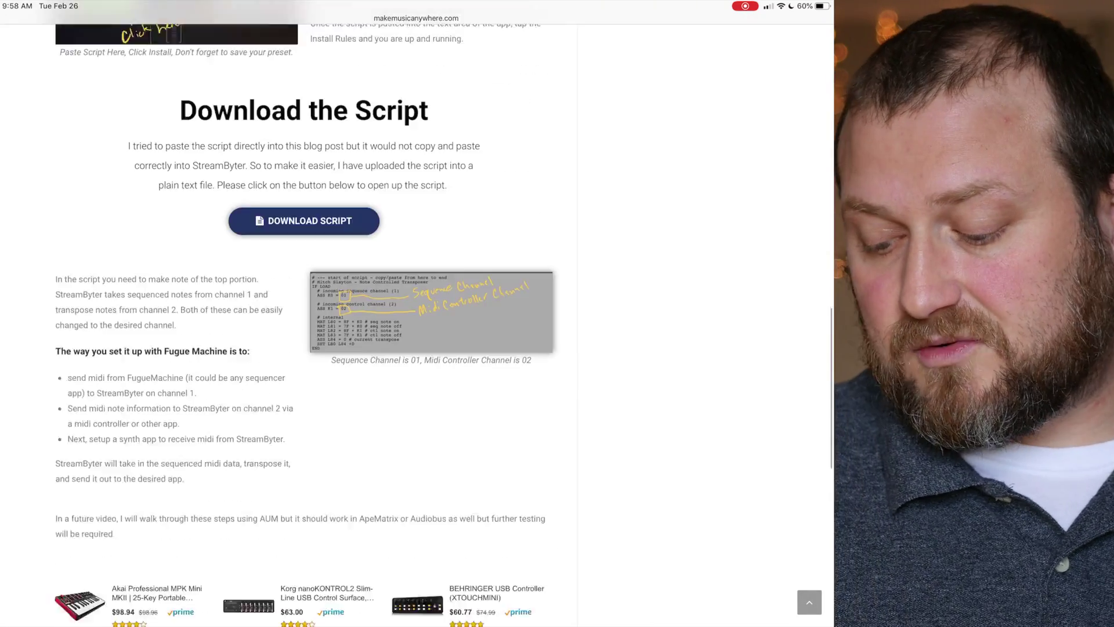
- Scroll the makemusicanywhere.com post to its Download the Script section
scroll(304, 313, "down", 5)
scroll(302, 313, "up", 15)
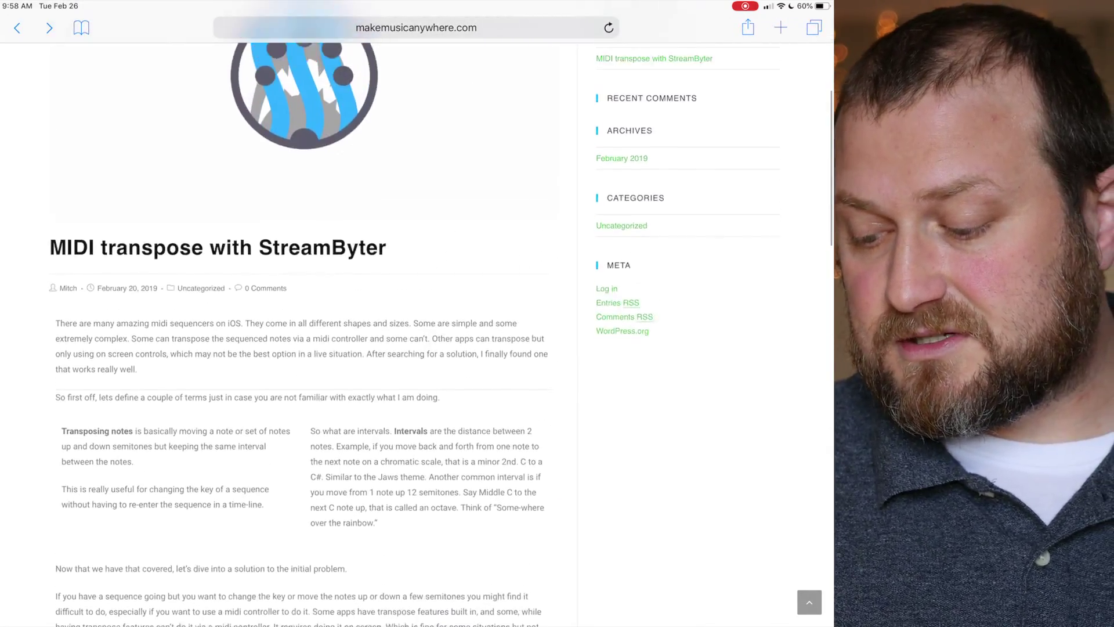
scroll(301, 313, "down", 10)
scroll(301, 313, "down", 4)
scroll(302, 314, "down", 4)
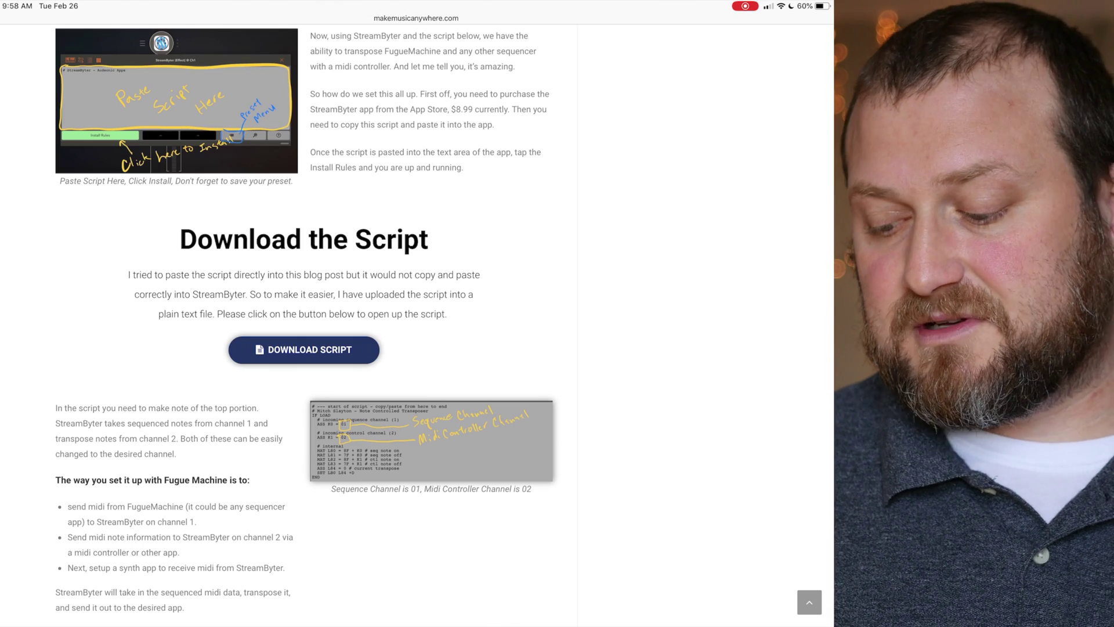
scroll(302, 325, "up", 5)
scroll(302, 325, "down", 10)
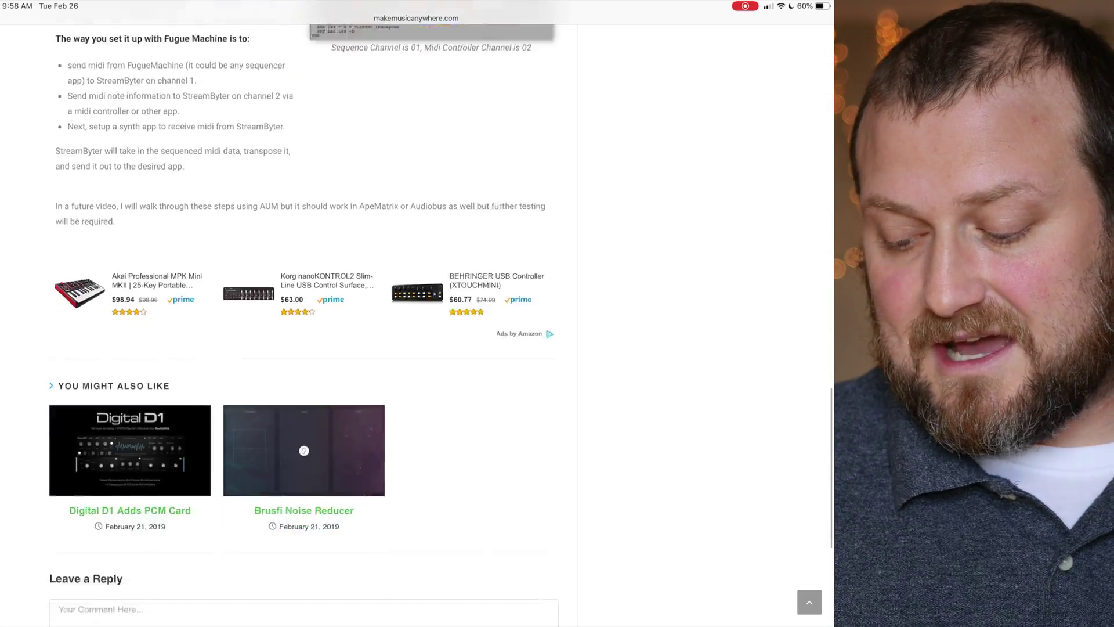
scroll(301, 325, "up", 5)
scroll(302, 325, "up", 3)
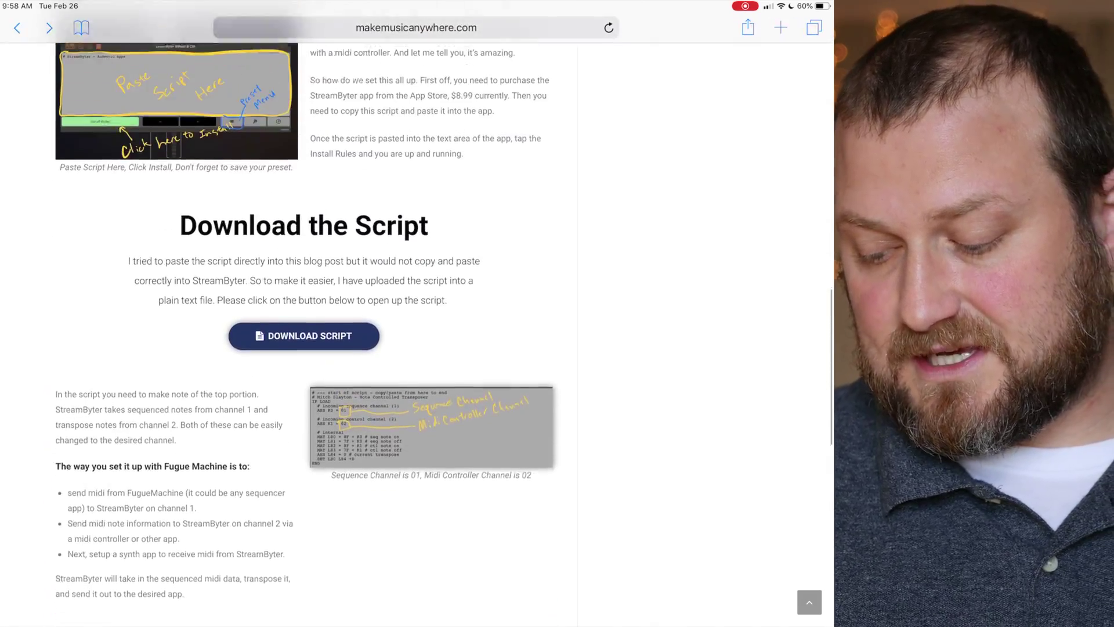
scroll(301, 325, "up", 1)
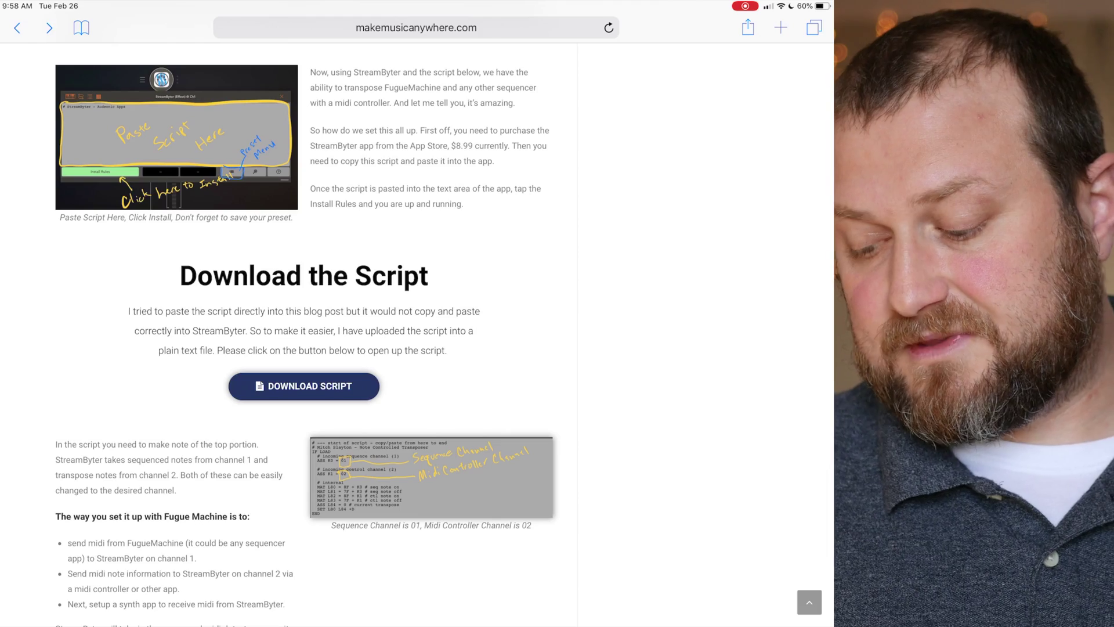